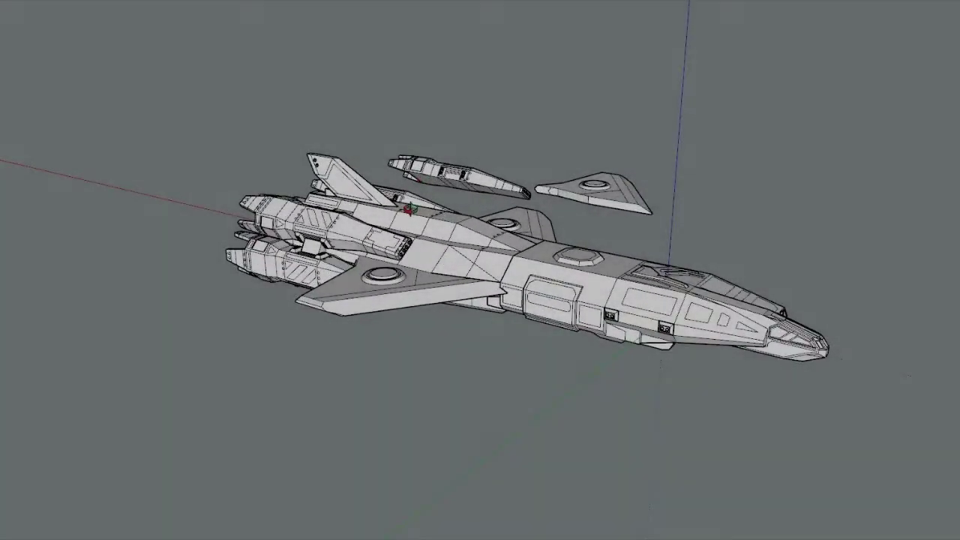
- Zoom in on the spaceship and orbit to view its engine pods and rear from above
scroll(408, 210, "up", 3)
mouse_move(421, 218)
middle_mouse_down()
mouse_move(456, 225)
mouse_move(488, 248)
mouse_move(610, 274)
mouse_move(712, 279)
mouse_move(857, 315)
mouse_move(405, 336)
mouse_move(624, 224)
mouse_move(713, 110)
middle_mouse_up()
- Orbit beneath the ship to look up at the wing's round recessed saucer detail
mouse_move(437, 308)
middle_mouse_down()
mouse_move(629, 60)
mouse_move(301, 266)
mouse_move(322, 194)
mouse_move(526, 174)
mouse_move(724, 195)
mouse_move(391, 138)
mouse_move(737, 180)
mouse_move(361, 128)
mouse_move(497, 336)
mouse_move(559, 406)
mouse_move(664, 480)
mouse_move(449, 224)
mouse_move(460, 247)
mouse_move(574, 347)
mouse_move(735, 443)
mouse_move(949, 510)
mouse_move(341, 234)
mouse_move(385, 253)
mouse_move(273, 373)
mouse_move(339, 363)
mouse_move(424, 217)
mouse_move(472, 187)
mouse_move(497, 154)
mouse_move(349, 302)
mouse_move(259, 171)
mouse_move(514, 382)
mouse_move(597, 429)
mouse_move(396, 218)
mouse_move(578, 375)
mouse_move(676, 437)
mouse_move(291, 269)
mouse_move(399, 268)
mouse_move(545, 230)
mouse_move(737, 126)
middle_mouse_up()
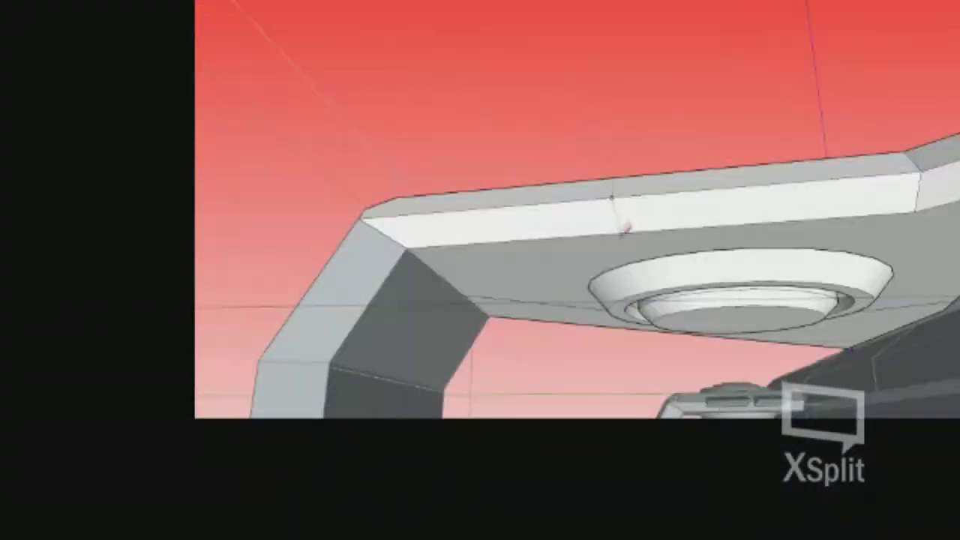
- Orbit to a view along the hull underside between the two vented wing roots
middle_click_drag(619, 227, 573, 193)
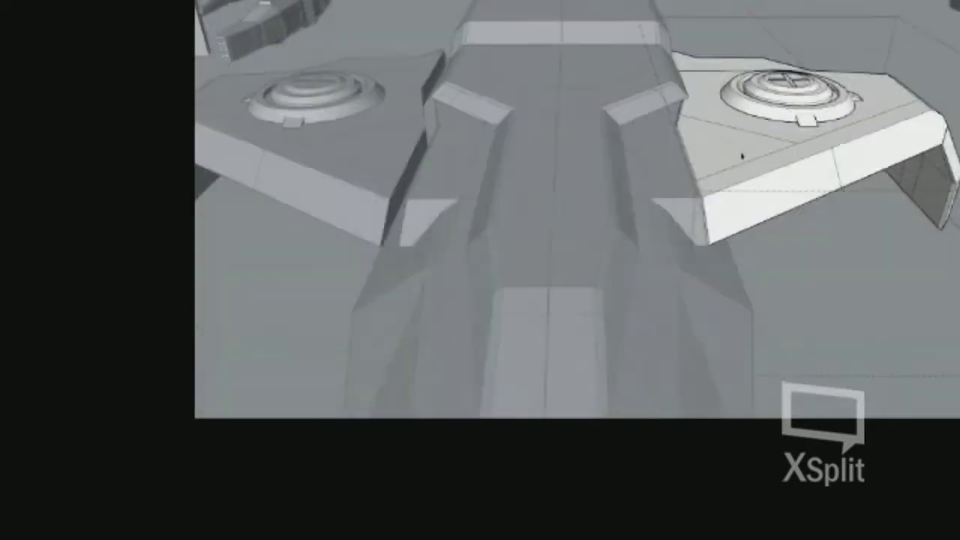
- Select the right wing panel beside the underside block for editing
left_click(677, 169)
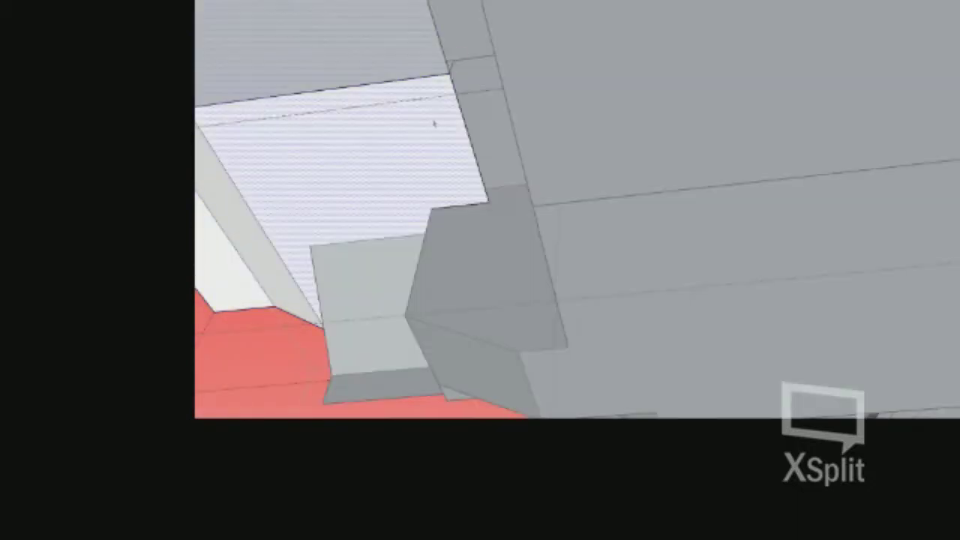
- Push/Pull the raised dark strip flush with the underside, then select the hull's front lower face
left_click(525, 148)
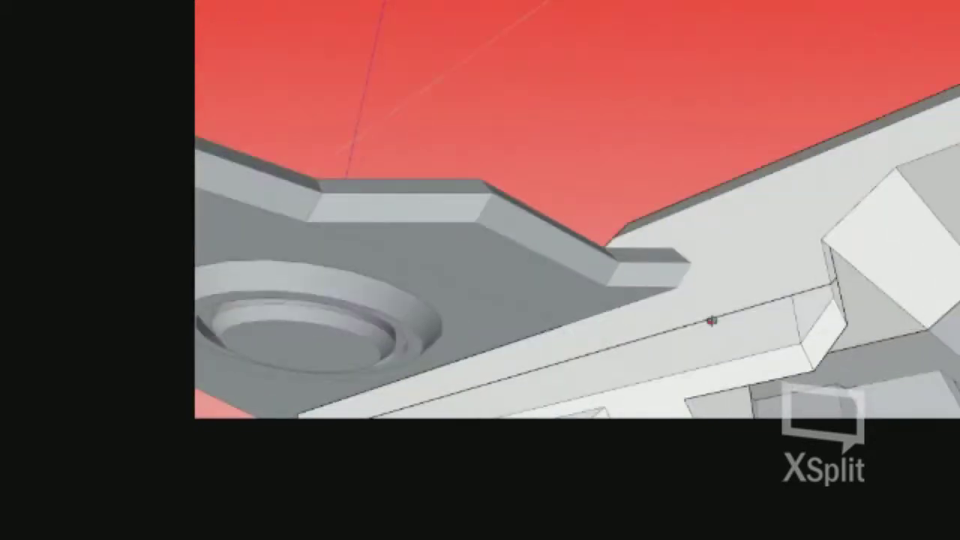
mouse_move(711, 321)
middle_mouse_down()
mouse_move(720, 291)
mouse_move(311, 247)
mouse_move(467, 280)
middle_mouse_up()
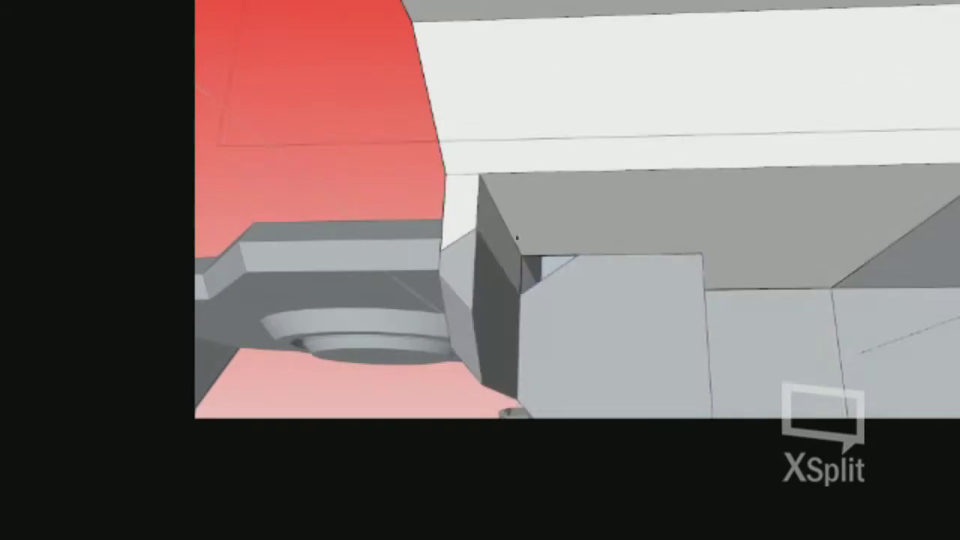
left_click(517, 411)
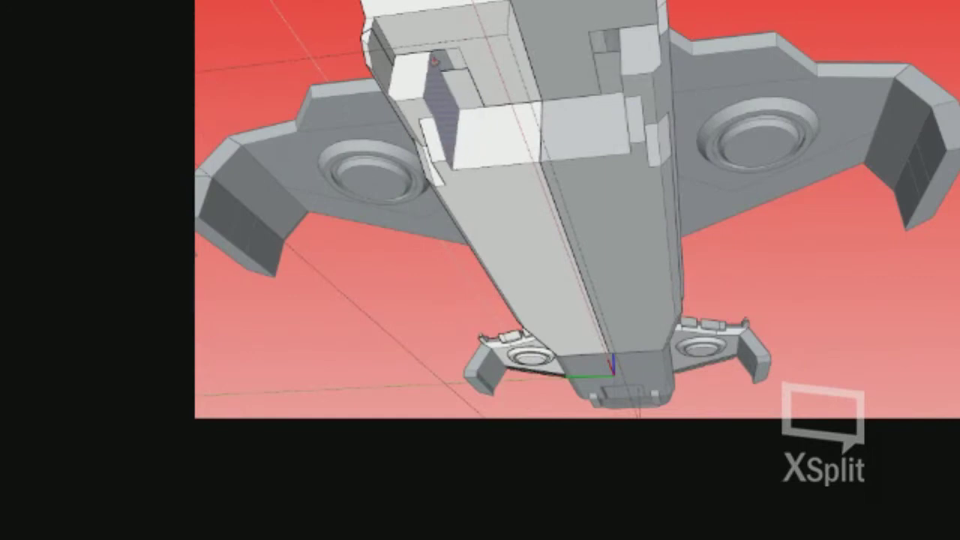
scroll(481, 90, "up", 2)
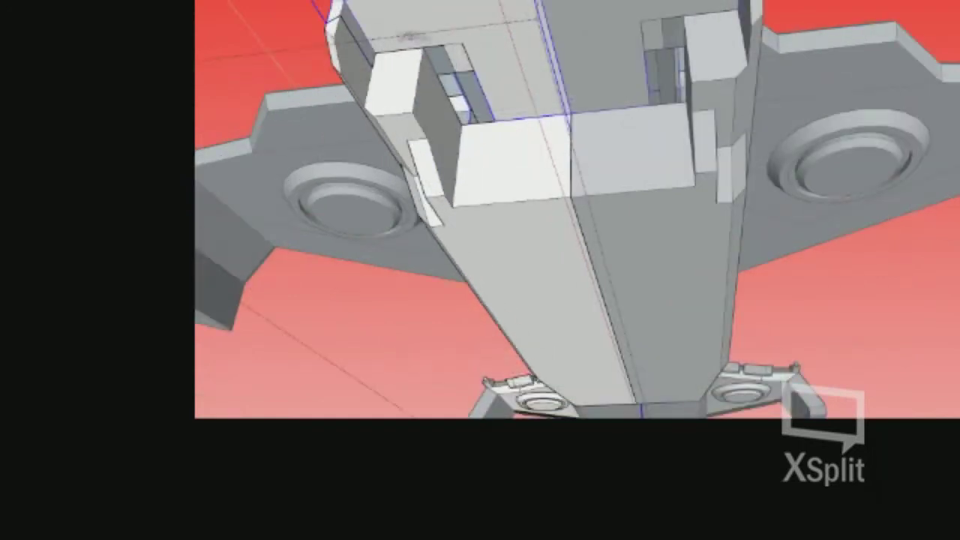
scroll(495, 101, "up", 2)
left_click(458, 72)
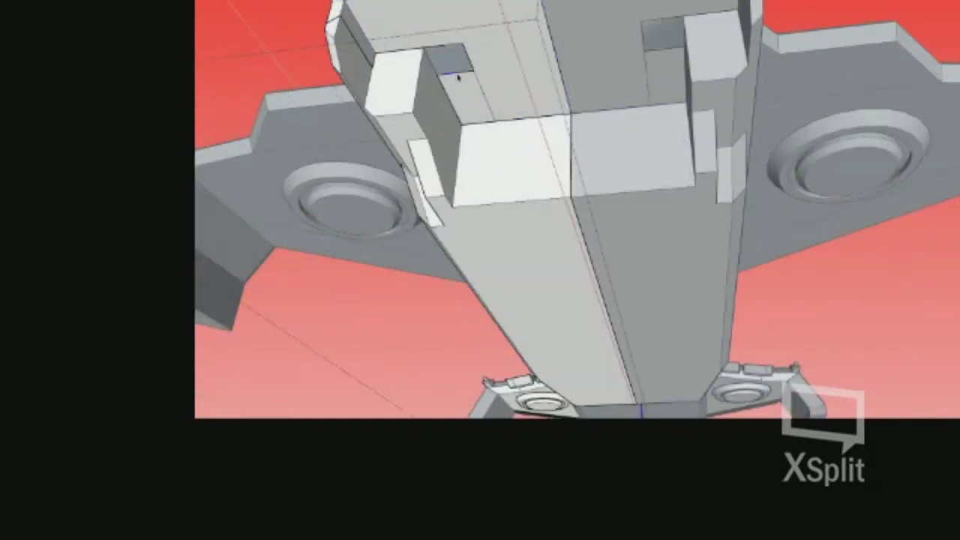
left_click(458, 78)
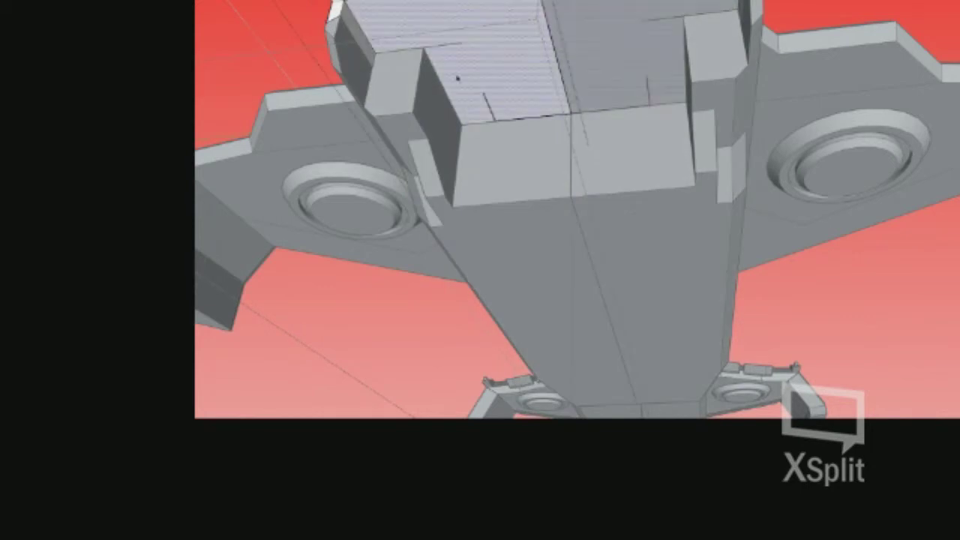
left_click(487, 90)
mouse_move(456, 78)
middle_mouse_down()
mouse_move(442, 128)
mouse_move(492, 120)
mouse_move(390, 150)
middle_mouse_up()
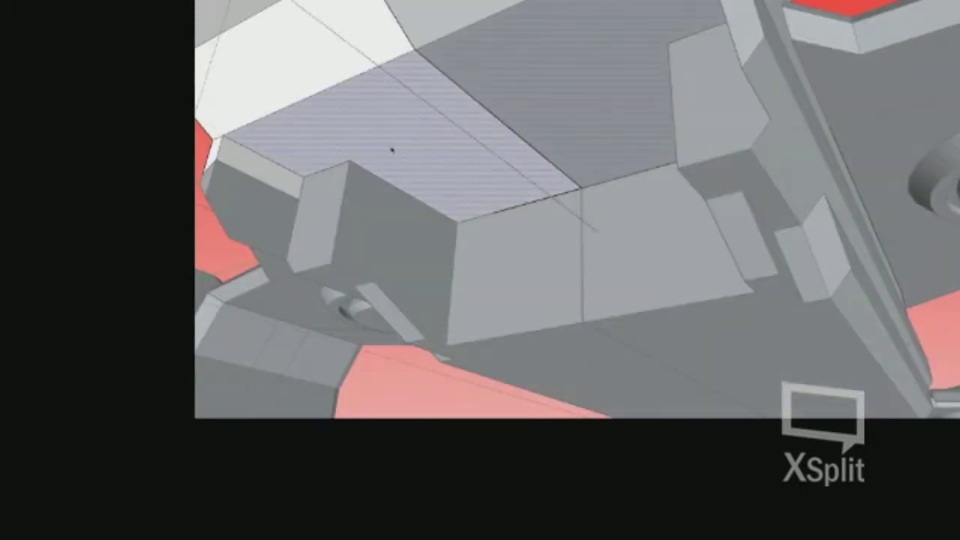
mouse_move(443, 172)
middle_mouse_down()
mouse_move(943, 350)
mouse_move(413, 240)
mouse_move(578, 132)
mouse_move(461, 188)
mouse_move(376, 153)
mouse_move(488, 118)
mouse_move(370, 154)
middle_mouse_up()
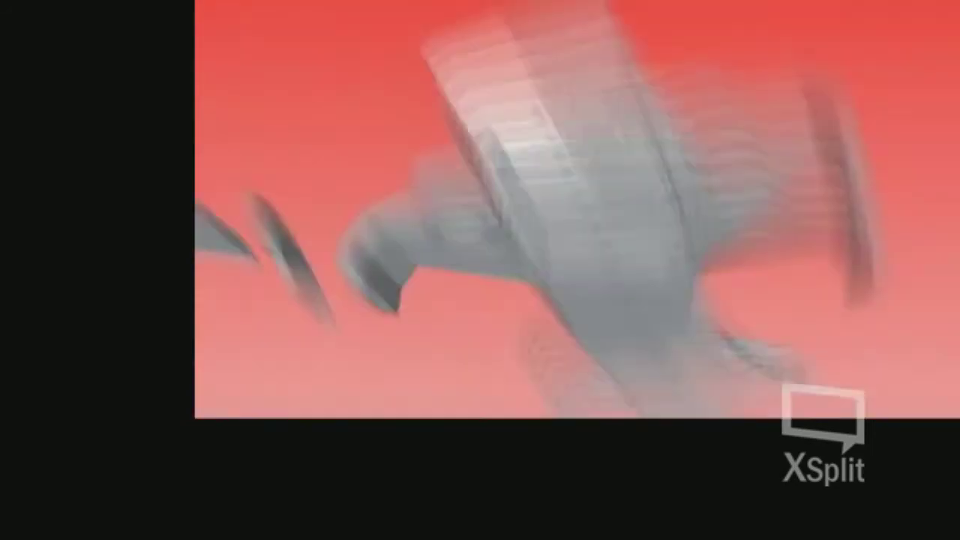
- Orbit the ship to bring the wing's front edge and underside block into view
middle_click_drag(370, 154, 480, 225)
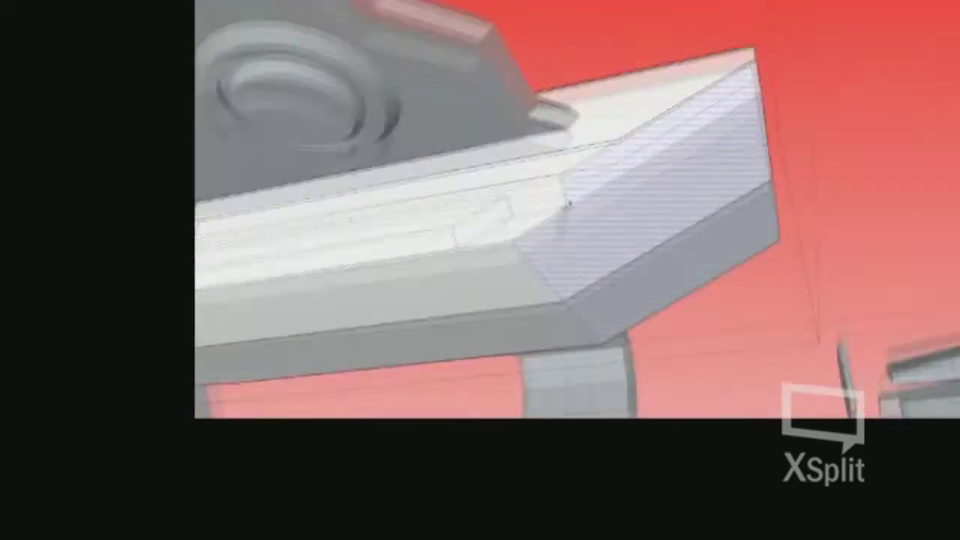
- Zoom out to show the whole ship and its floating detached parts
scroll(566, 219, "down", 3)
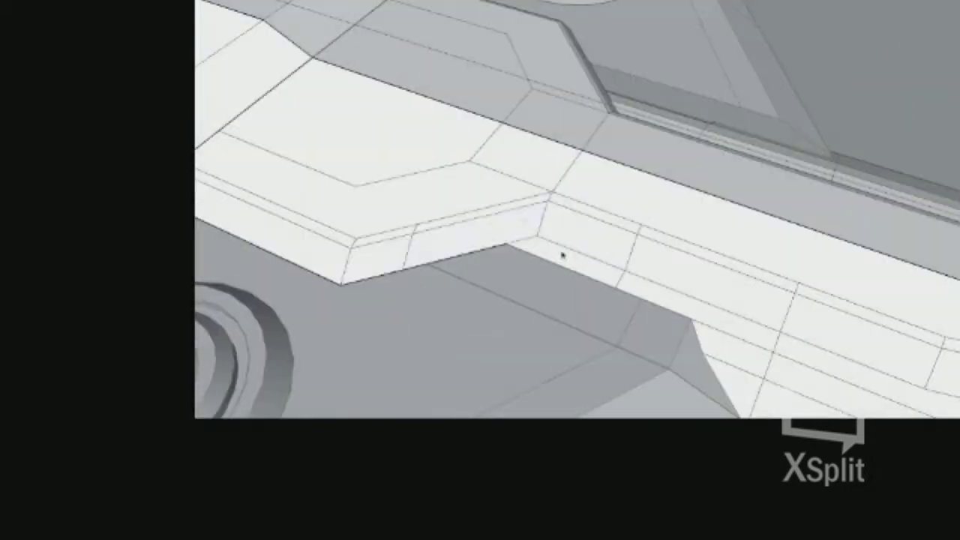
- Select the lower face of the wing's front ledge and zoom in on it
left_click(428, 223)
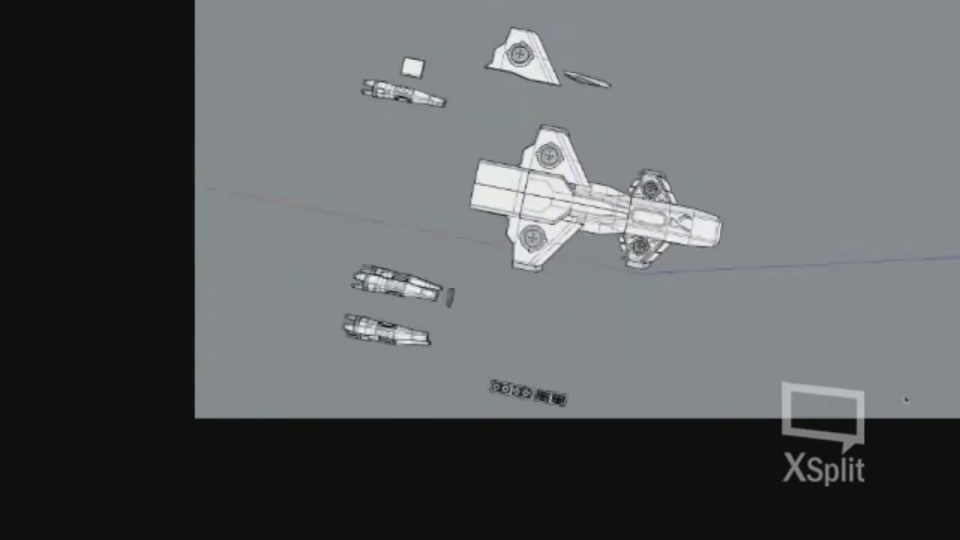
scroll(610, 203, "up", 3)
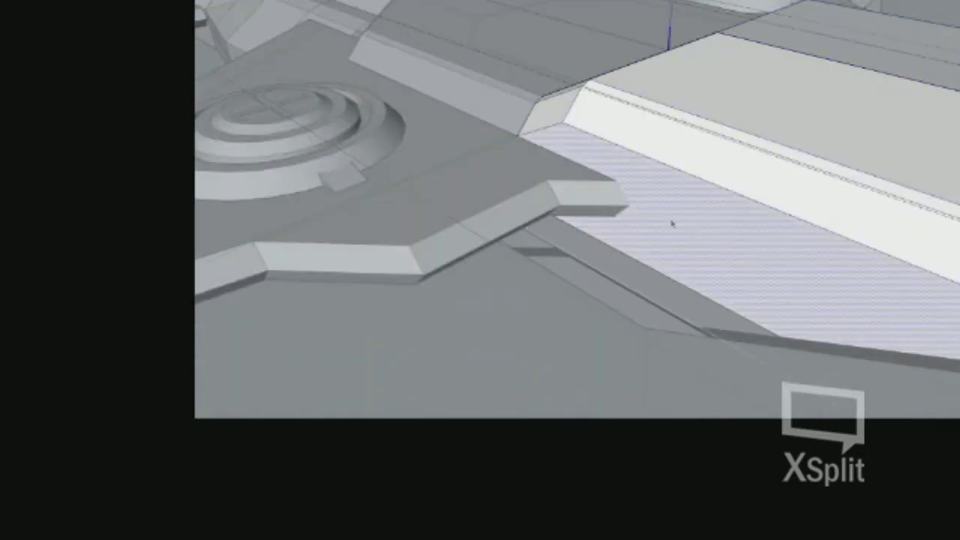
- Zoom in further around the wing's front ledge
scroll(622, 188, "up", 2)
scroll(621, 189, "up", 2)
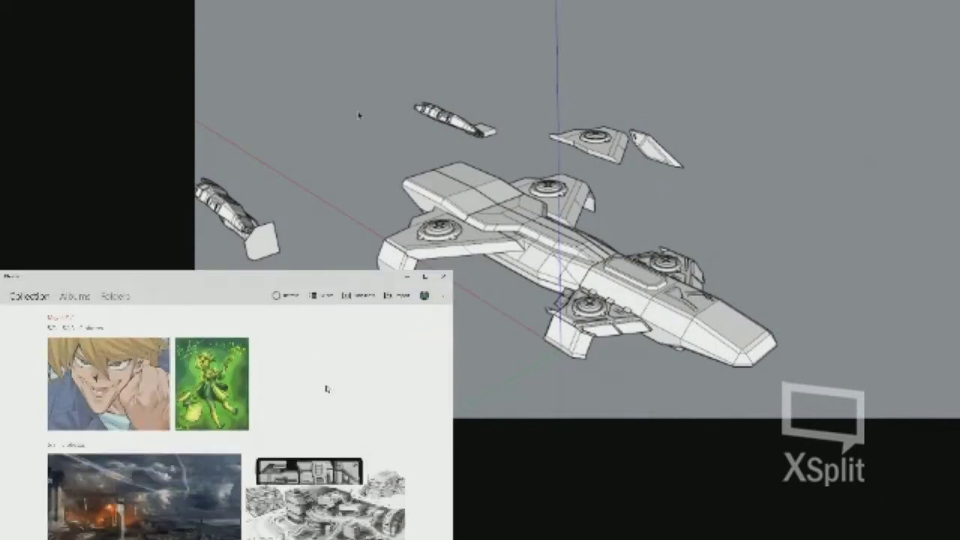
- Scroll down through the Photos Collection view to browse the reference images
scroll(249, 412, "down", 5)
scroll(250, 413, "down", 5)
scroll(250, 412, "down", 5)
scroll(250, 412, "down", 5)
scroll(225, 428, "down", 5)
scroll(225, 428, "down", 5)
scroll(225, 428, "down", 5)
scroll(225, 427, "down", 5)
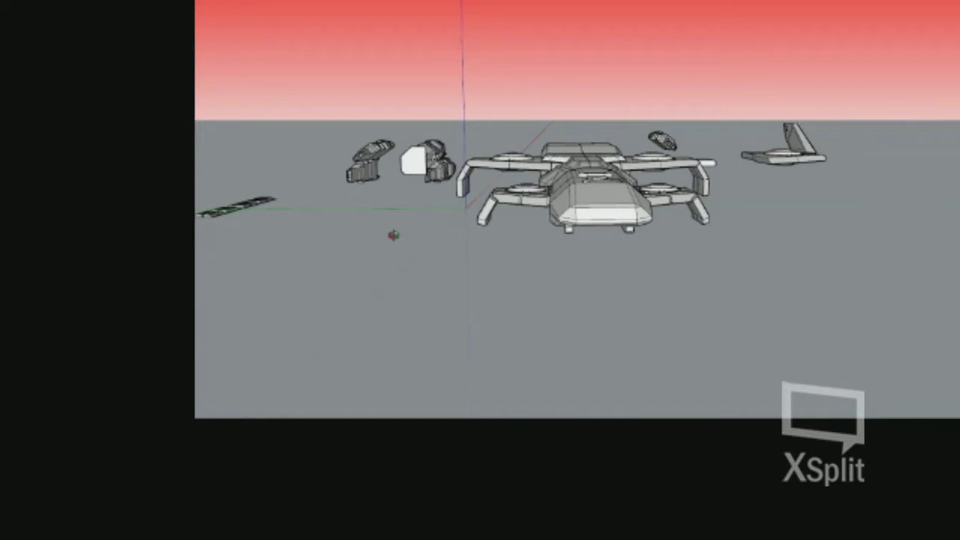
- Orbit beneath the ship and zoom in on the underside hull block
middle_click_drag(393, 236, 435, 203)
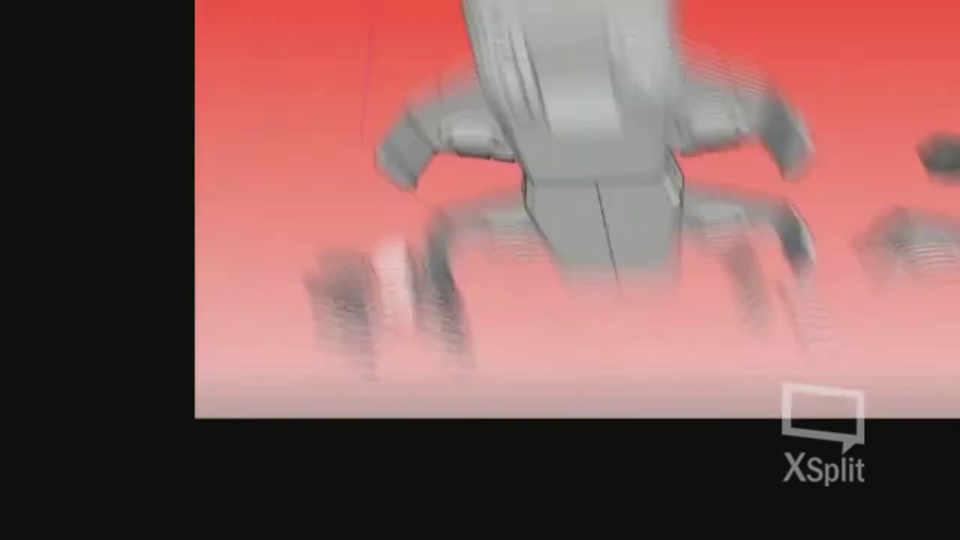
middle_click_drag(480, 225, 536, 207)
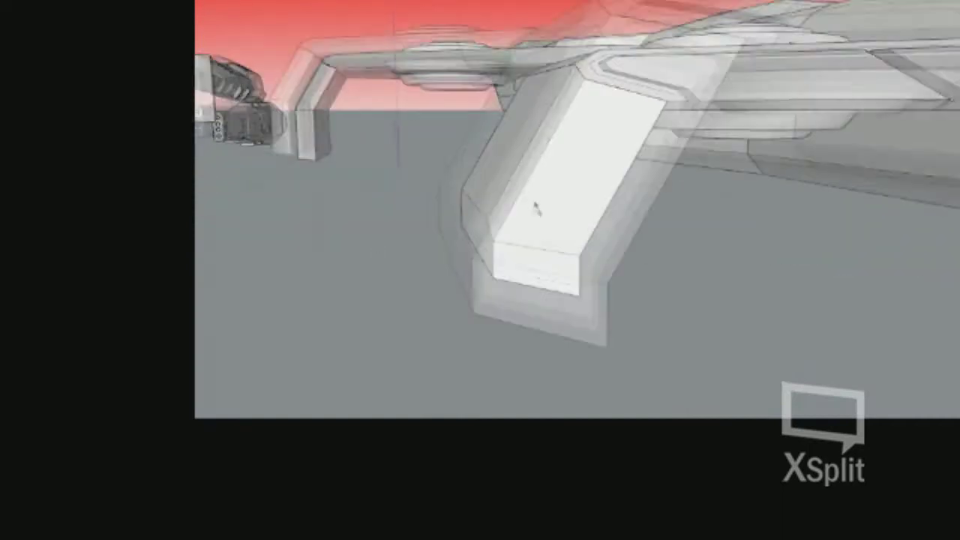
scroll(535, 208, "up", 5)
scroll(563, 277, "down", 5)
- Orbit out to a side view framing the chamfered hull edge beside the raised block
middle_click_drag(563, 277, 336, 51)
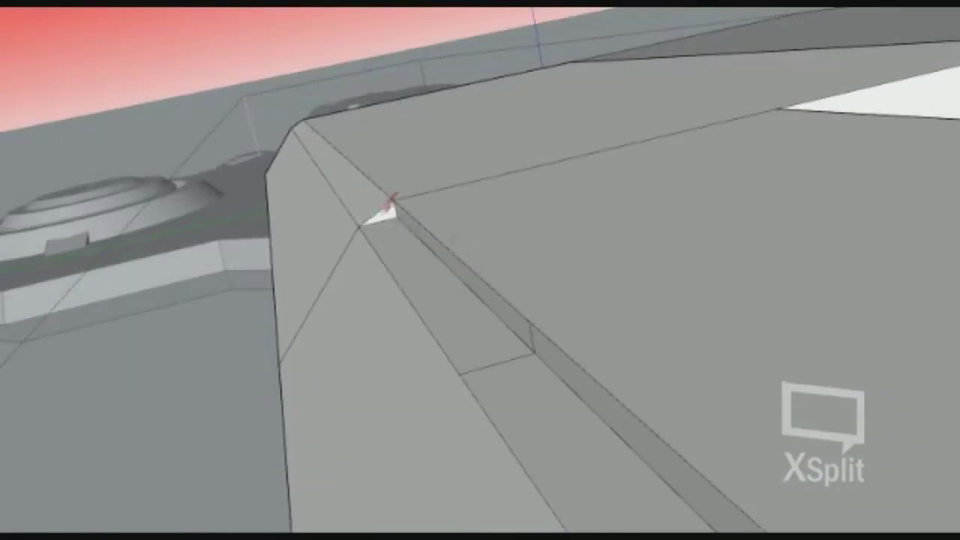
- Draw a triangle of diagonal edges at the chamfer corner on the hull face
left_click(459, 369)
left_click(531, 351)
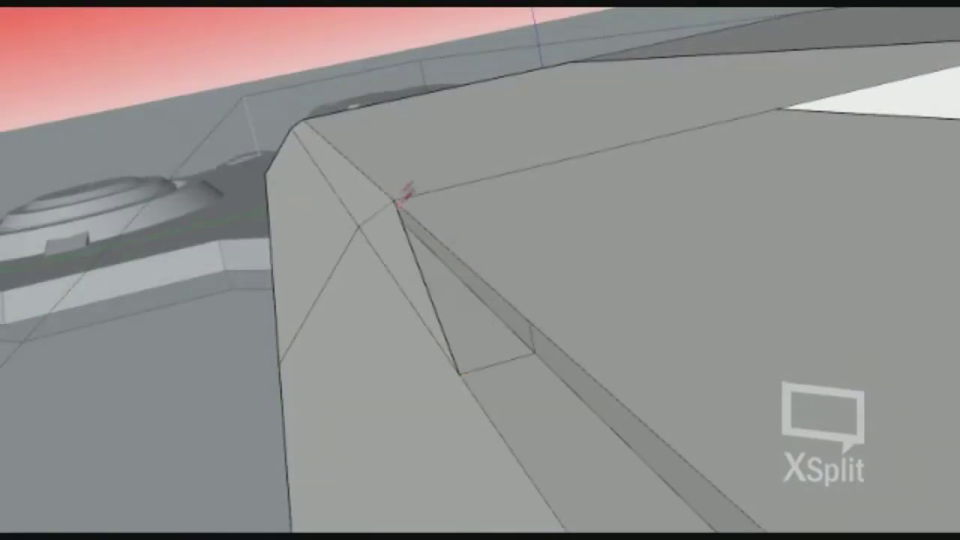
middle_click_drag(403, 193, 616, 267)
left_click(274, 290)
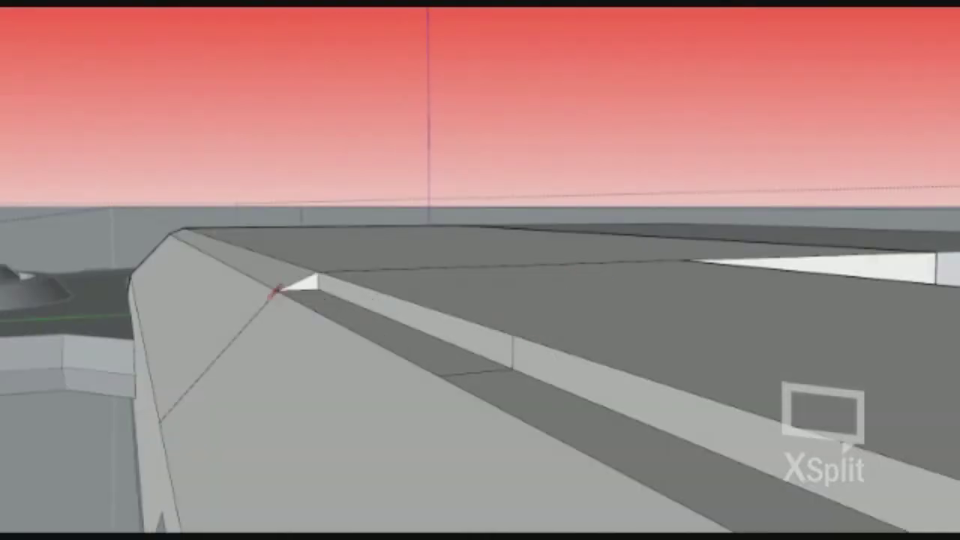
mouse_move(318, 270)
middle_mouse_down()
mouse_move(667, 327)
mouse_move(514, 338)
middle_mouse_up()
- Draw a new edge from the corner vertex down to the lower edge, splitting the face
left_click(367, 241)
left_click(574, 392)
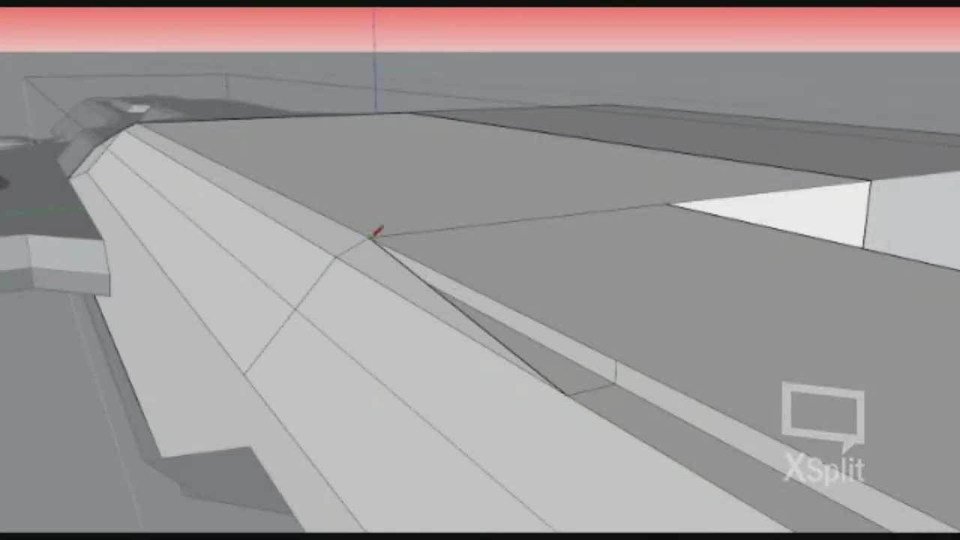
middle_click_drag(377, 232, 253, 146)
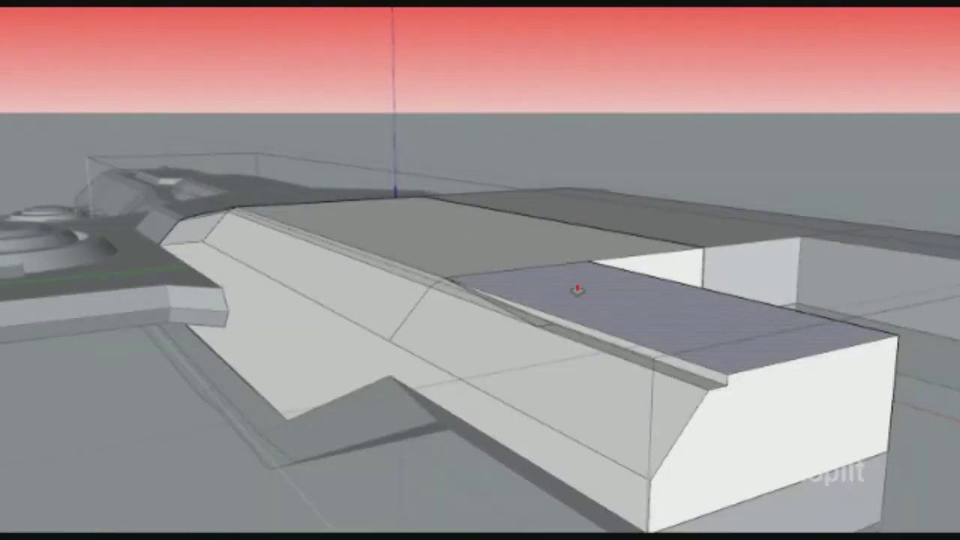
mouse_move(577, 289)
middle_mouse_down()
mouse_move(485, 368)
mouse_move(332, 450)
mouse_move(285, 278)
mouse_move(499, 245)
mouse_move(409, 264)
middle_mouse_up()
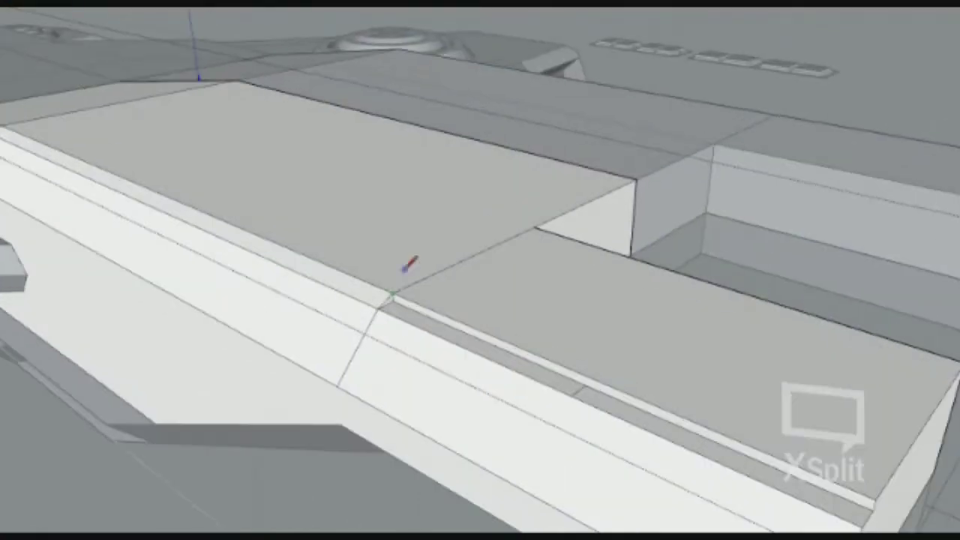
left_click(486, 360)
scroll(482, 324, "up", 1)
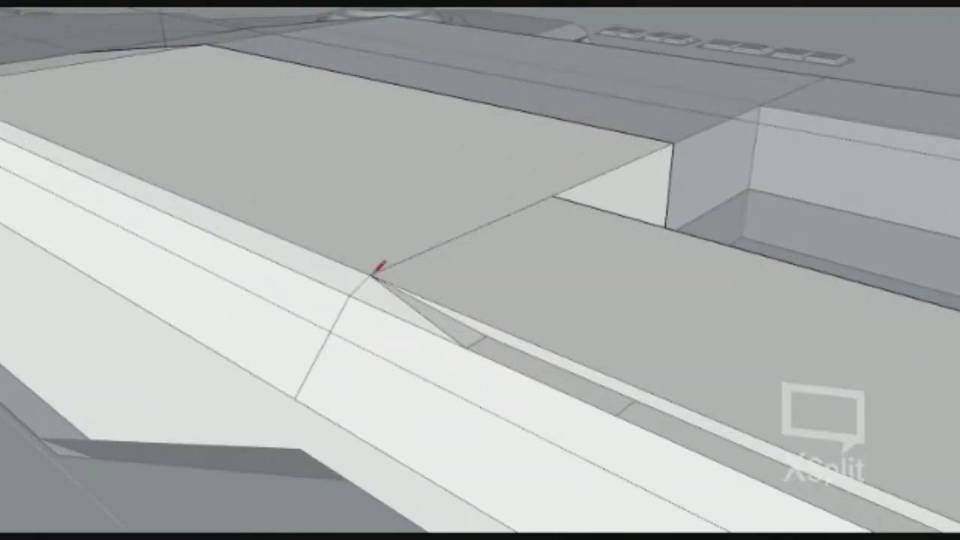
scroll(485, 321, "up", 1)
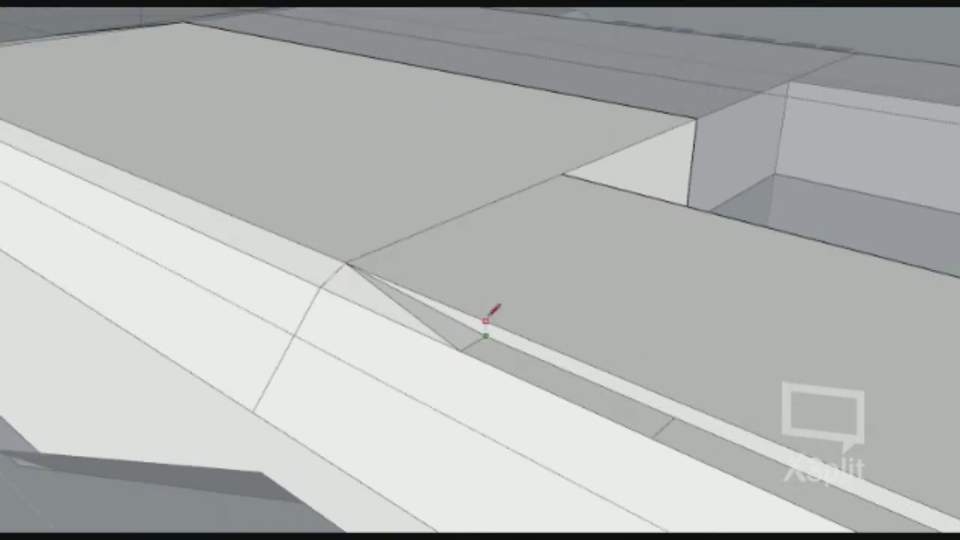
scroll(485, 321, "up", 1)
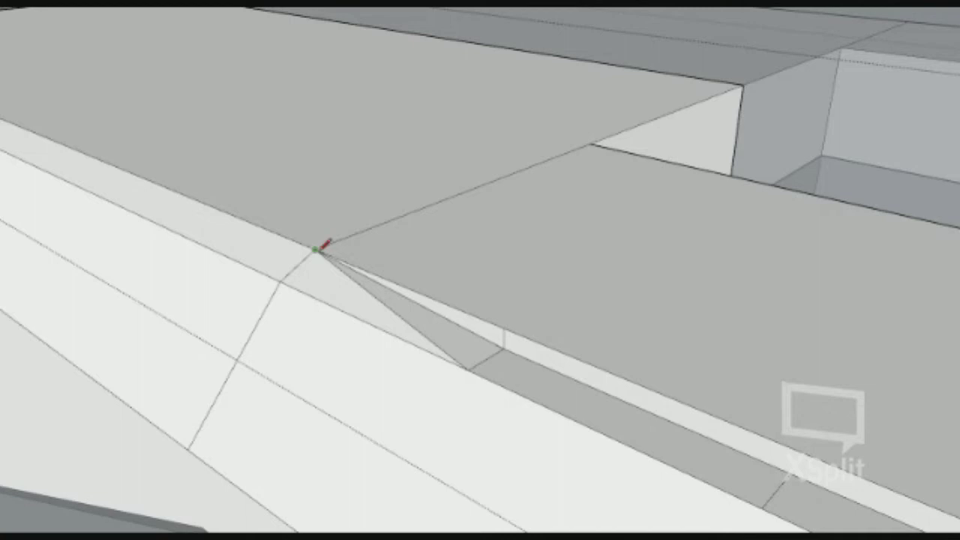
- Erase the extra diagonal and short edge, then redraw the splitting edge from the corner
left_click_drag(419, 324, 484, 359)
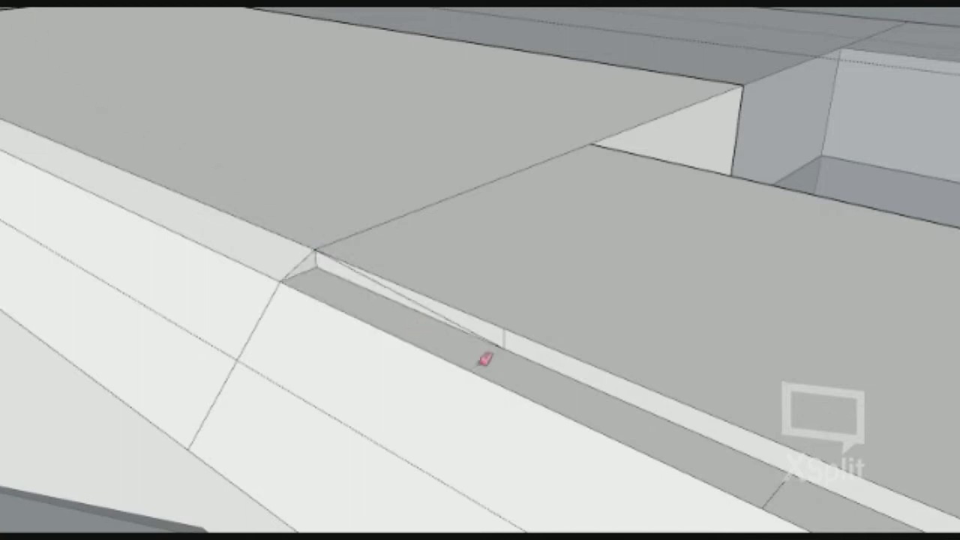
scroll(291, 274, "down", 1)
left_click(407, 339)
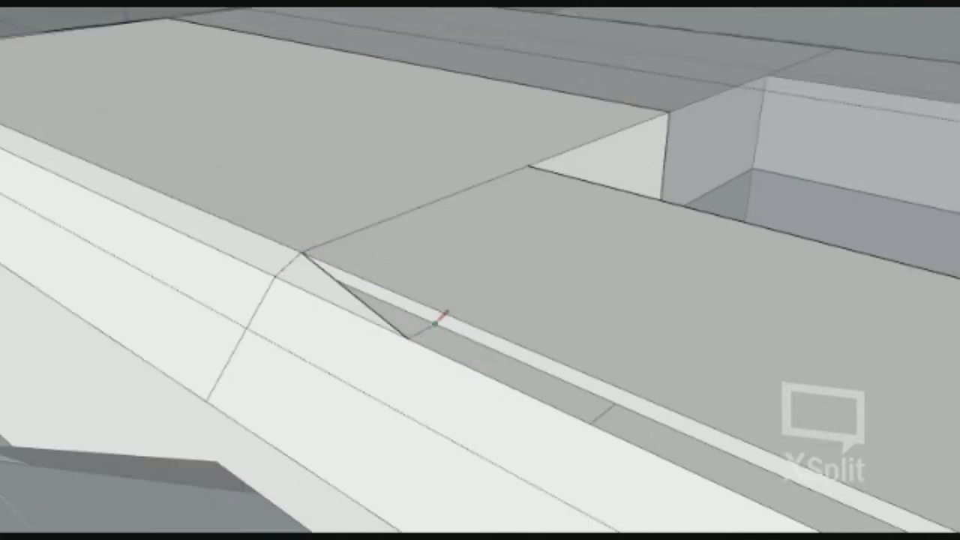
middle_click_drag(304, 249, 420, 300)
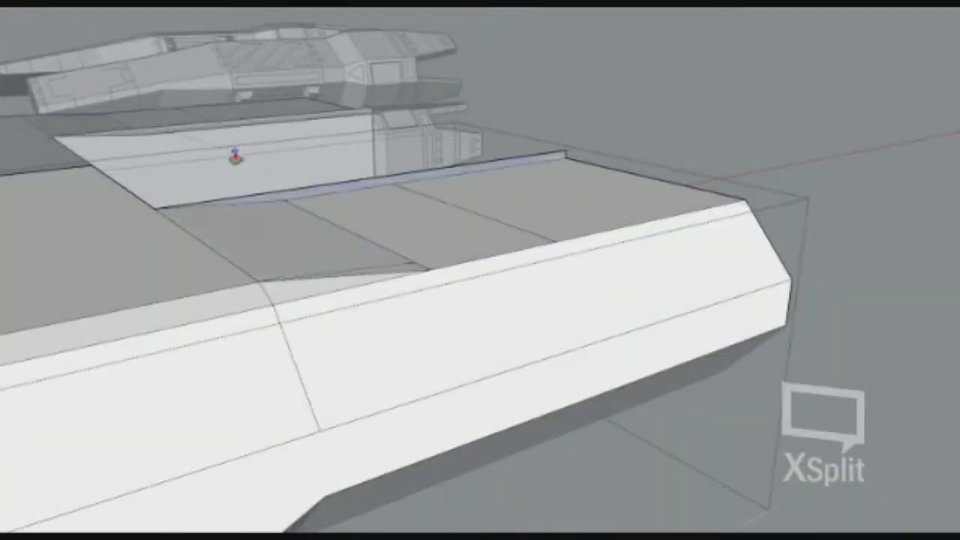
middle_click_drag(229, 156, 359, 257)
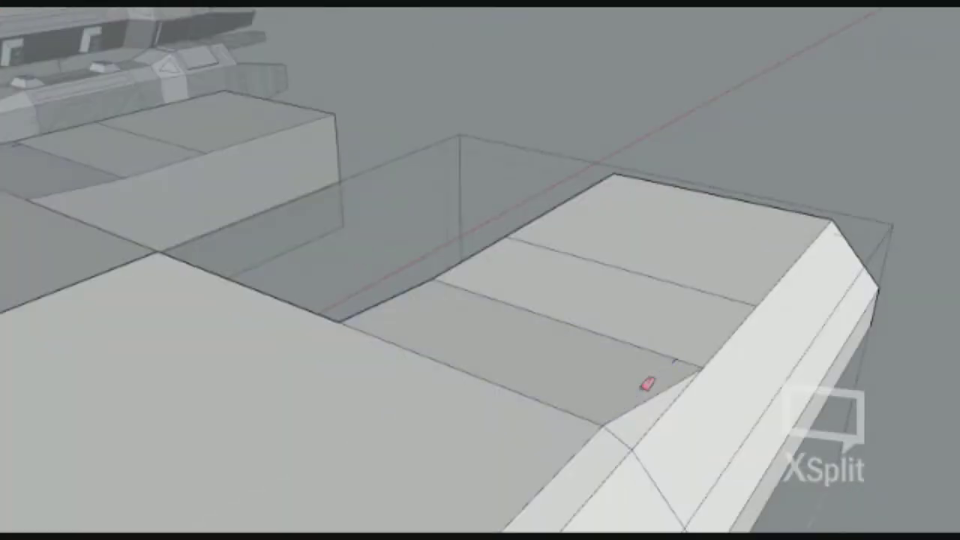
mouse_move(677, 358)
middle_mouse_down()
mouse_move(379, 412)
mouse_move(533, 313)
mouse_move(619, 334)
mouse_move(499, 252)
mouse_move(484, 323)
middle_mouse_up()
left_click_drag(484, 322, 536, 382)
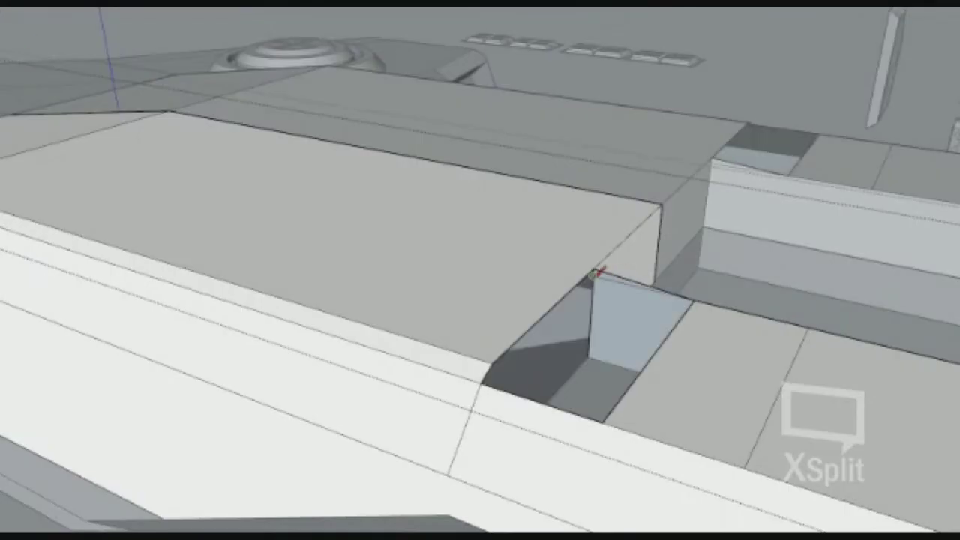
left_click(597, 273)
mouse_move(677, 332)
middle_mouse_down()
mouse_move(595, 322)
mouse_move(325, 180)
mouse_move(390, 195)
mouse_move(420, 173)
mouse_move(455, 168)
mouse_move(368, 154)
mouse_move(670, 231)
mouse_move(466, 100)
mouse_move(520, 317)
mouse_move(546, 347)
middle_mouse_up()
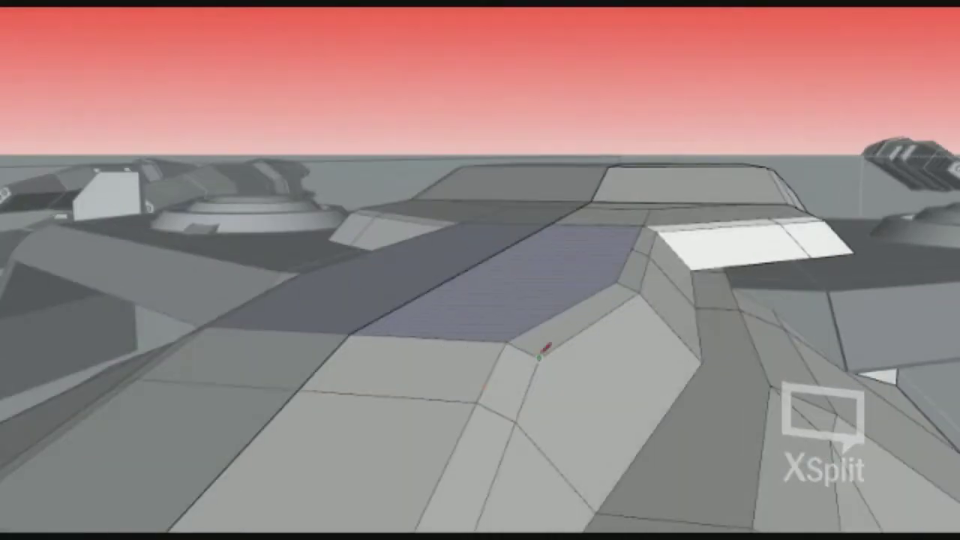
middle_click_drag(480, 394, 562, 346)
mouse_move(495, 363)
middle_mouse_down()
mouse_move(578, 285)
mouse_move(278, 338)
mouse_move(368, 349)
mouse_move(460, 262)
mouse_move(490, 424)
middle_mouse_up()
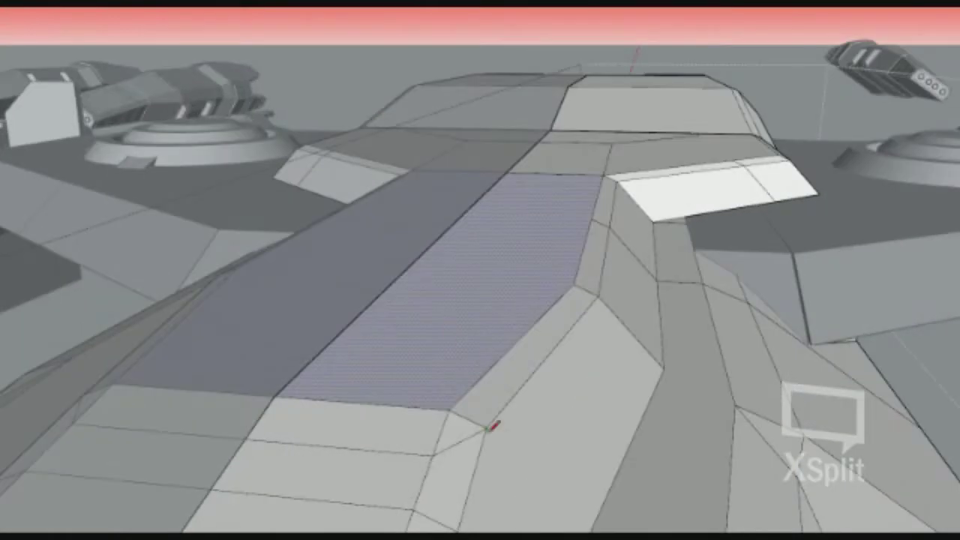
key("alt+z")
middle_click_drag(274, 403, 272, 525)
key("alt+z")
mouse_move(480, 337)
middle_mouse_down()
mouse_move(450, 390)
mouse_move(525, 284)
mouse_move(510, 210)
mouse_move(540, 284)
middle_mouse_up()
mouse_move(480, 299)
middle_mouse_down()
mouse_move(479, 225)
mouse_move(495, 299)
middle_mouse_up()
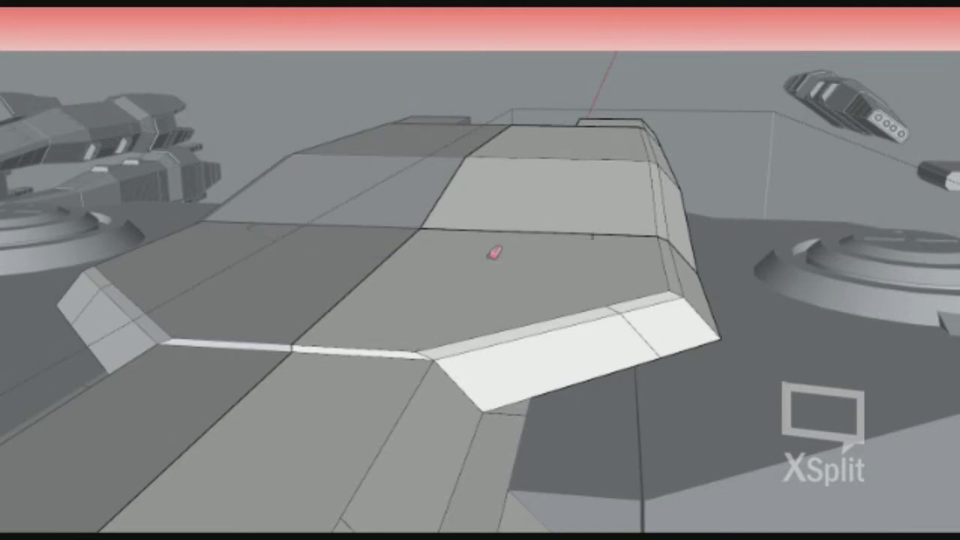
mouse_move(363, 299)
middle_mouse_down()
mouse_move(397, 293)
mouse_move(422, 224)
mouse_move(375, 207)
mouse_move(420, 285)
middle_mouse_up()
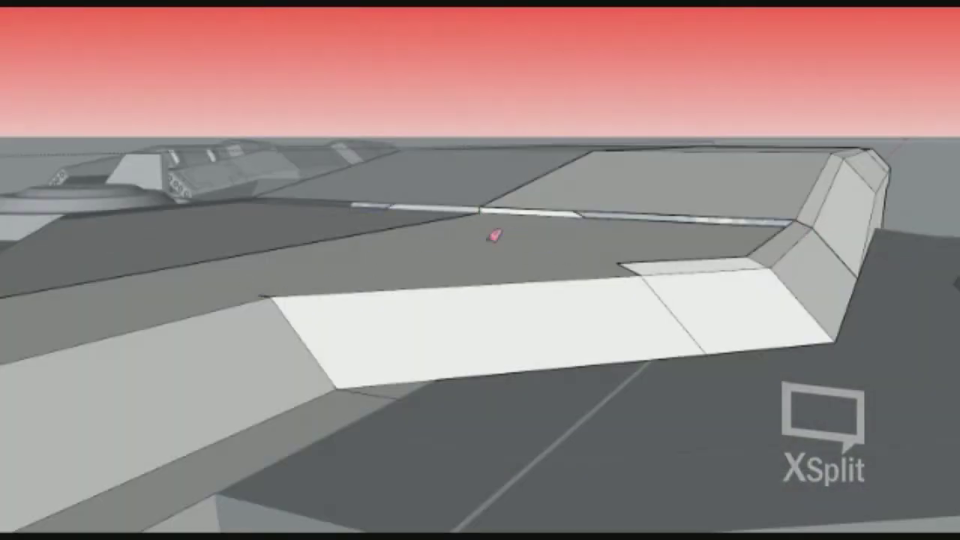
middle_click_drag(625, 259, 422, 294)
middle_click_drag(499, 192, 597, 218)
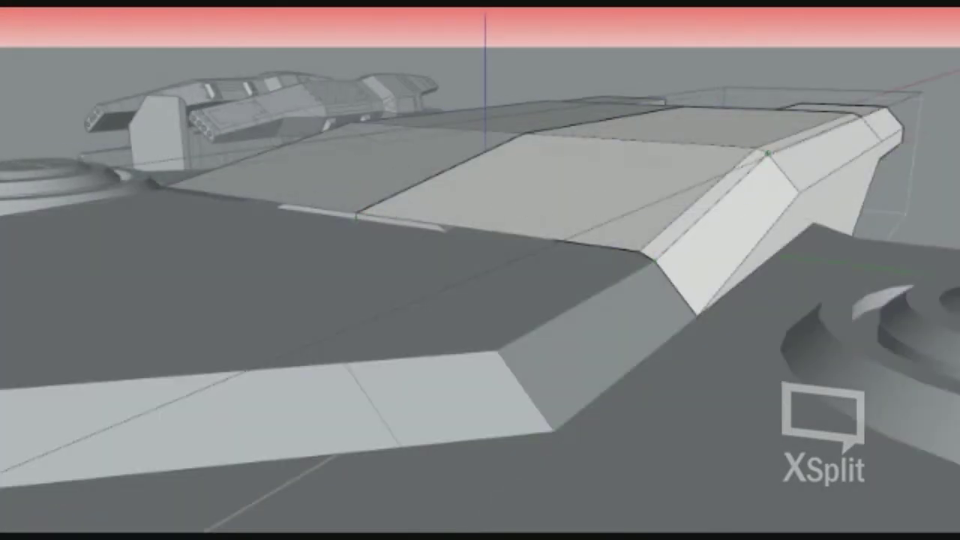
middle_click_drag(767, 153, 525, 128)
scroll(522, 125, "down", 5)
mouse_move(498, 329)
middle_mouse_down()
mouse_move(510, 145)
mouse_move(495, 173)
mouse_move(495, 135)
middle_mouse_up()
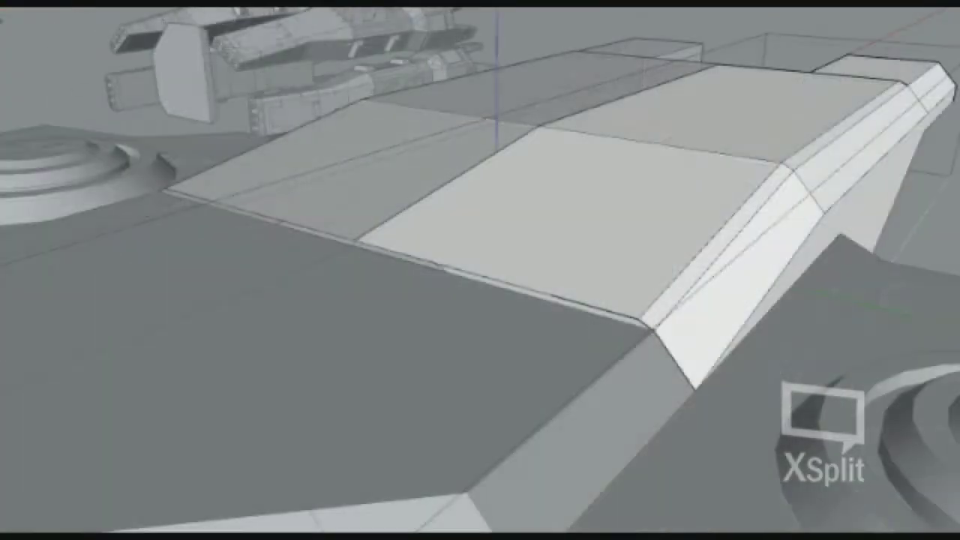
scroll(347, 239, "down", 3)
middle_click_drag(767, 354, 722, 208)
scroll(722, 207, "up", 3)
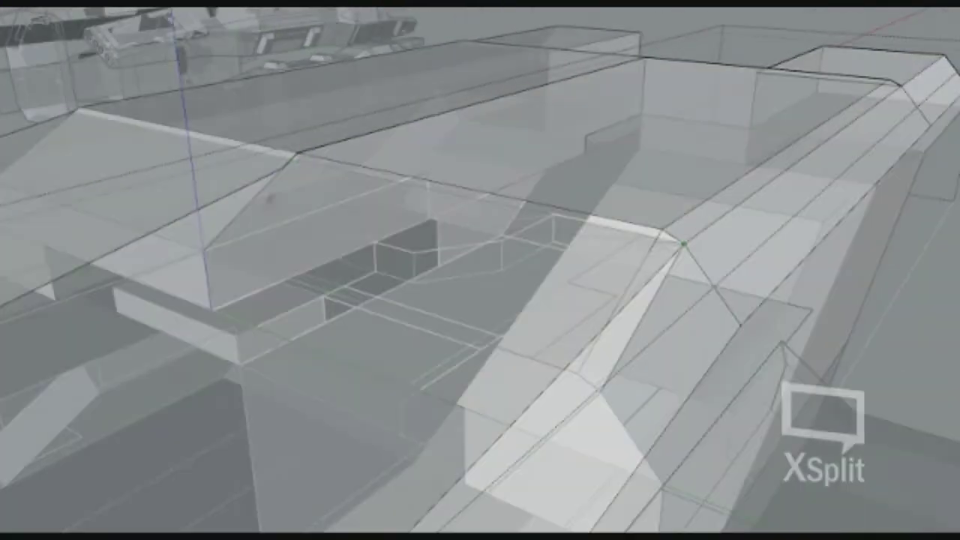
scroll(682, 245, "down", 3)
scroll(682, 244, "up", 3)
middle_click_drag(707, 261, 152, 320)
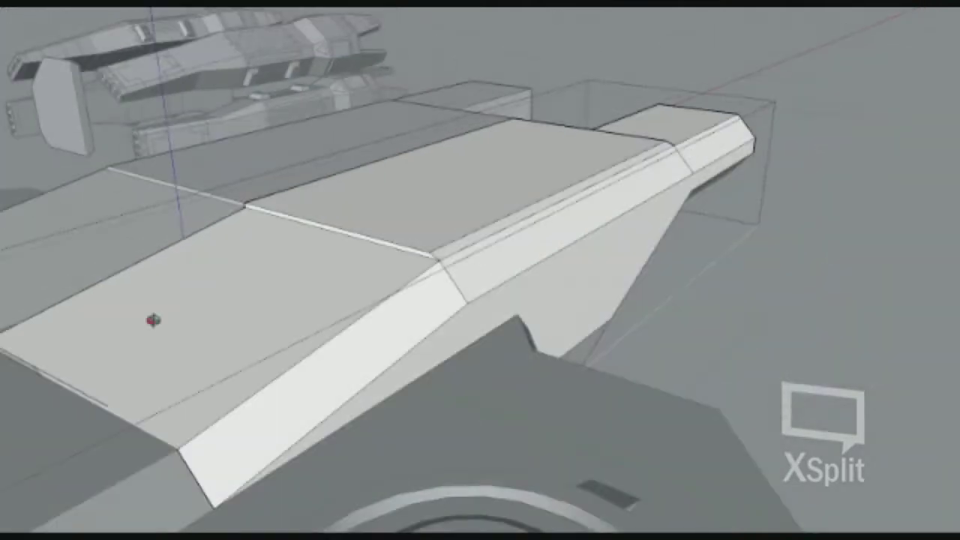
scroll(152, 320, "up", 3)
middle_click_drag(394, 317, 782, 180)
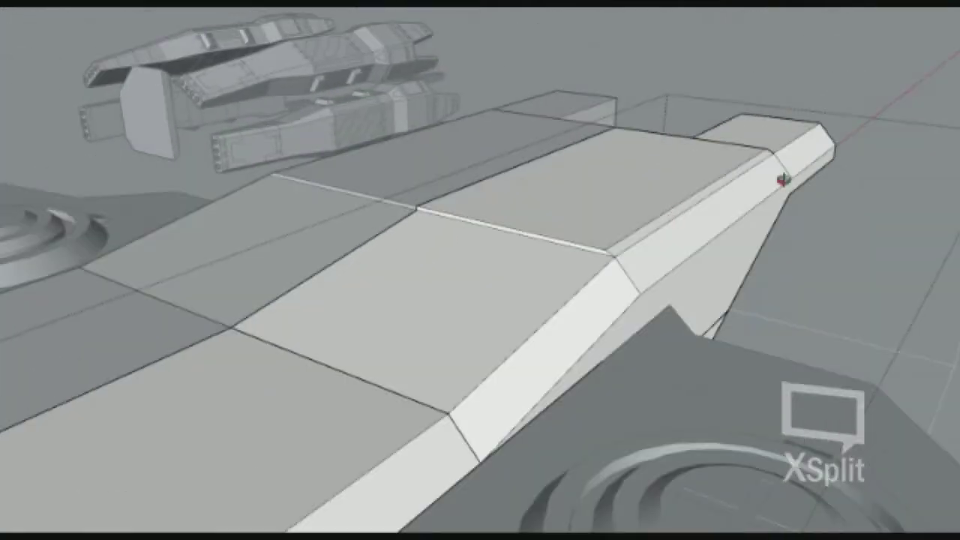
mouse_move(491, 240)
middle_mouse_down()
mouse_move(590, 229)
mouse_move(825, 128)
middle_mouse_up()
scroll(700, 139, "up", 3)
scroll(731, 110, "up", 2)
scroll(731, 110, "down", 3)
middle_click_drag(525, 242, 443, 251)
scroll(443, 250, "up", 2)
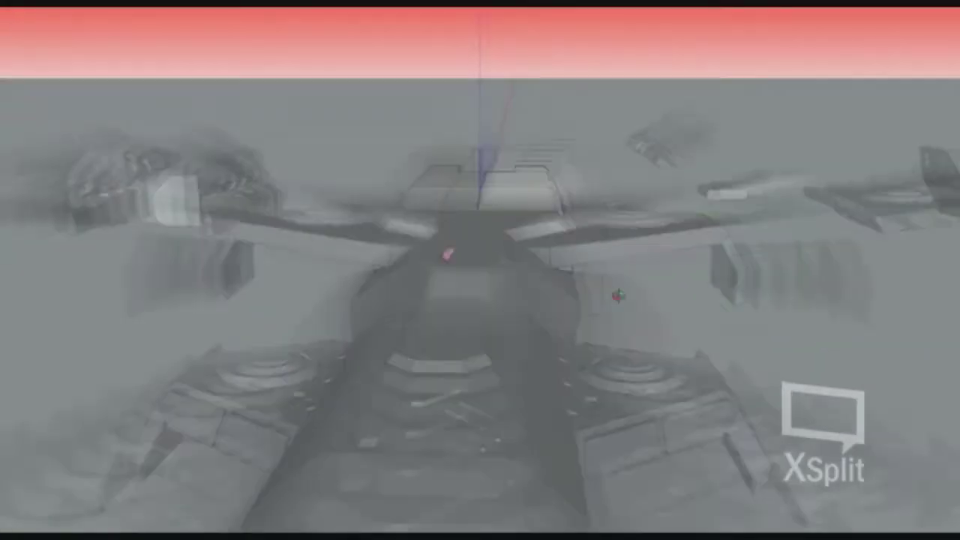
scroll(574, 319, "up", 2)
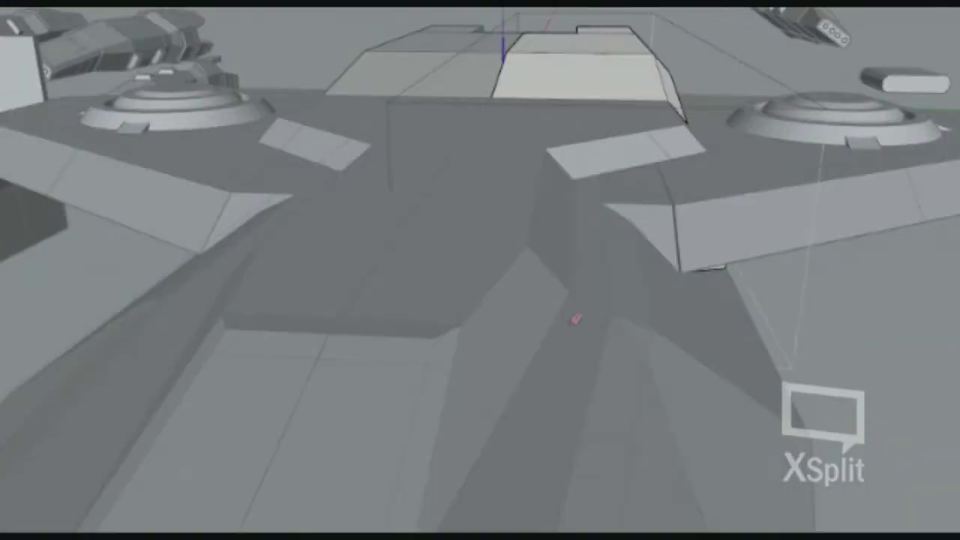
mouse_move(574, 319)
middle_mouse_down()
mouse_move(392, 325)
mouse_move(248, 315)
middle_mouse_up()
scroll(554, 220, "up", 3)
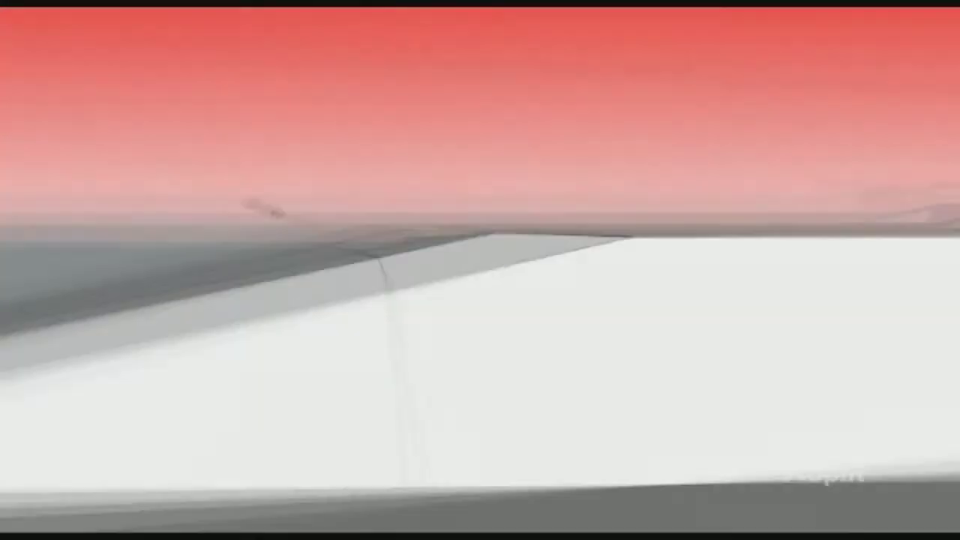
- Draw edges on the hull's chamfered corner that close into a triangular face
scroll(491, 229, "up", 2)
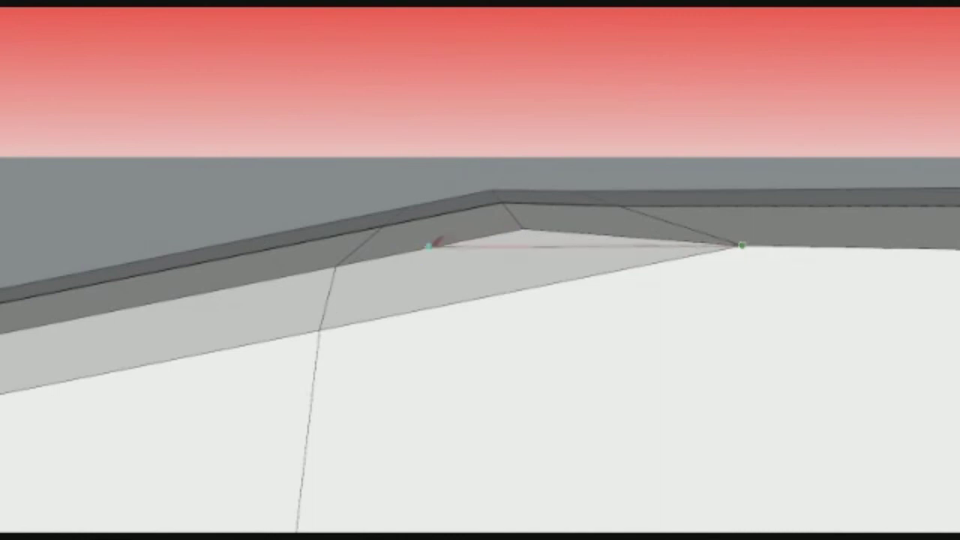
left_click(428, 246)
middle_click_drag(428, 246, 501, 217)
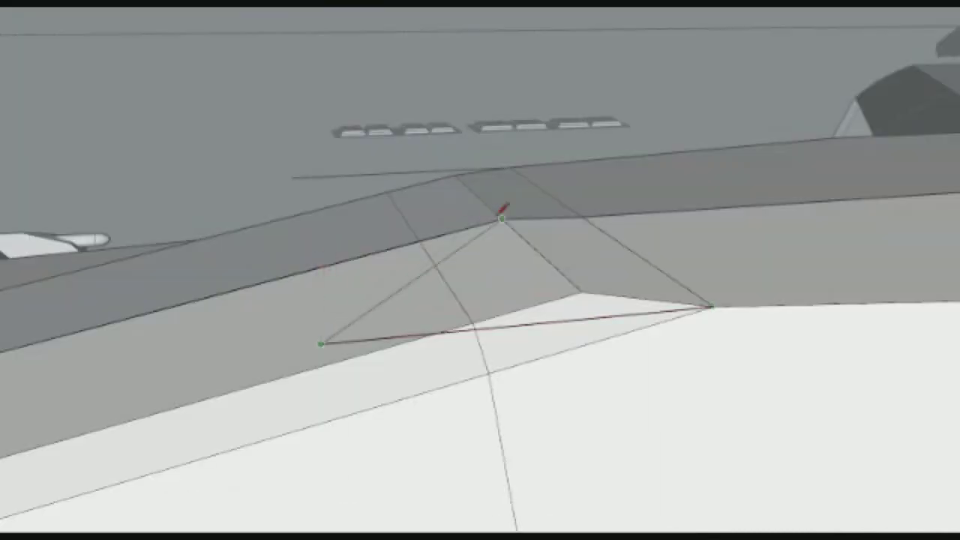
scroll(590, 203, "up", 2)
left_click(783, 310)
left_click(469, 201)
- Inspect the new triangular face from another angle, then switch to the Eraser
mouse_move(469, 201)
middle_mouse_down()
mouse_move(209, 355)
mouse_move(608, 295)
mouse_move(427, 203)
mouse_move(552, 210)
middle_mouse_up()
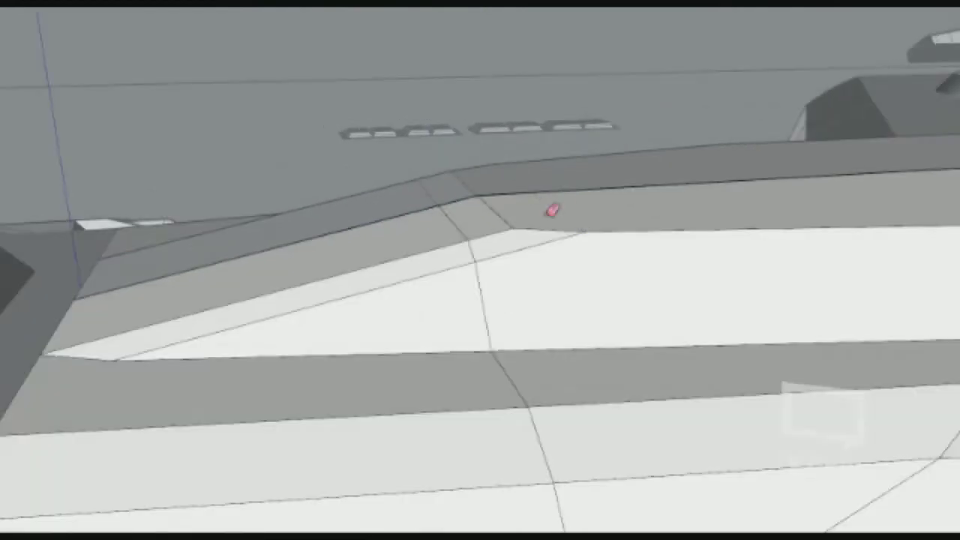
scroll(488, 279, "down", 2)
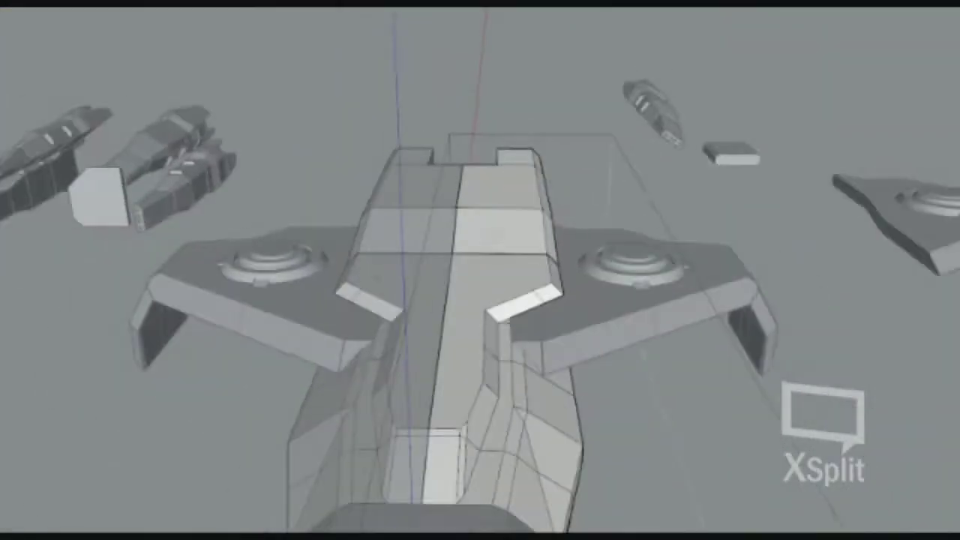
scroll(424, 487, "up", 2)
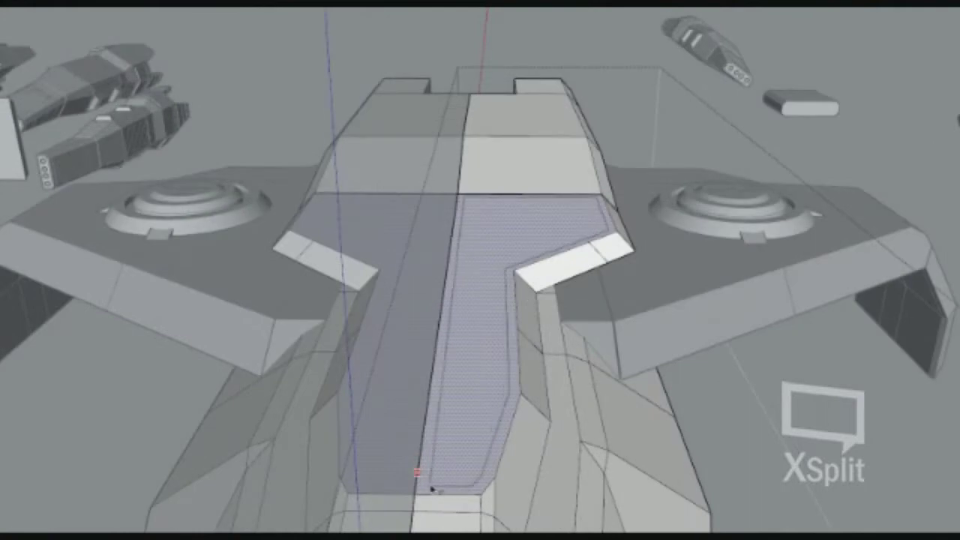
scroll(506, 329, "up", 2)
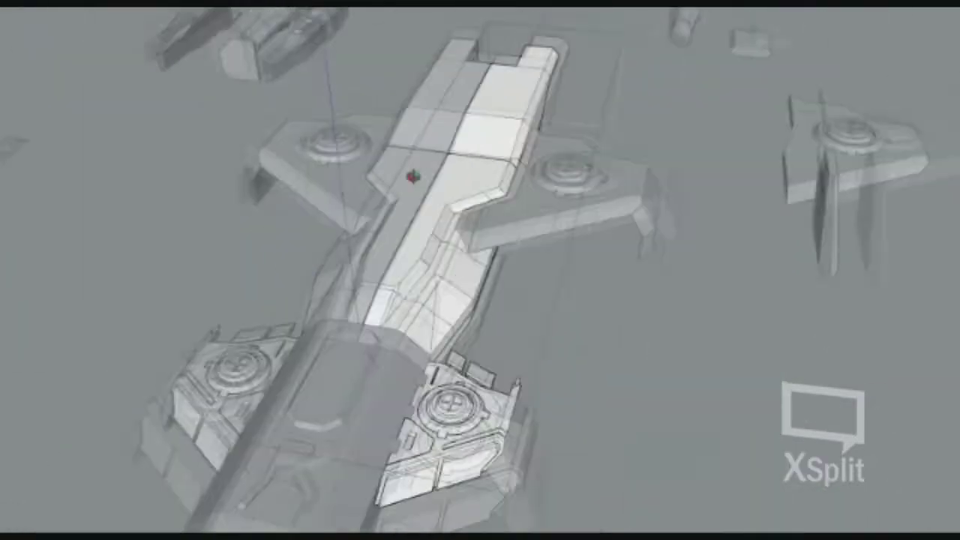
key("e")
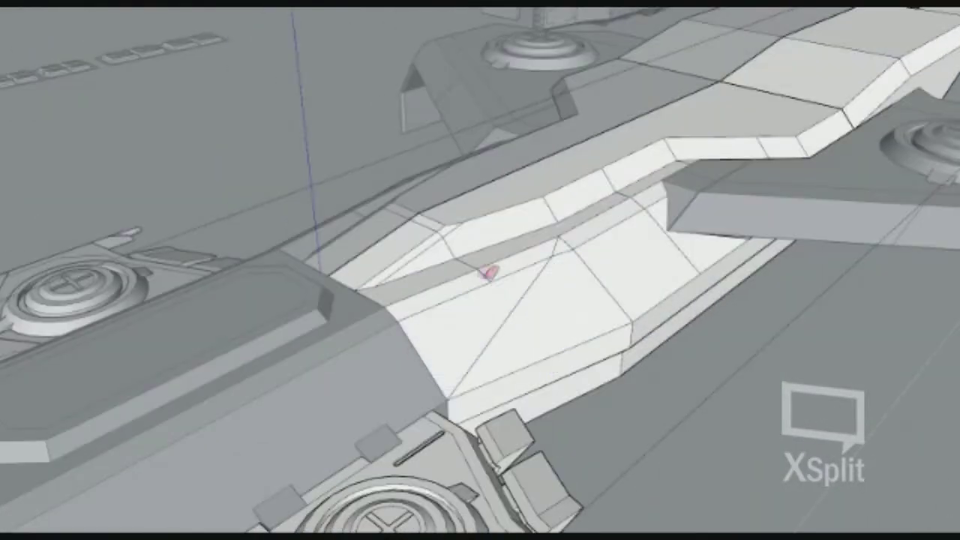
scroll(476, 260, "up", 3)
scroll(622, 217, "down", 2)
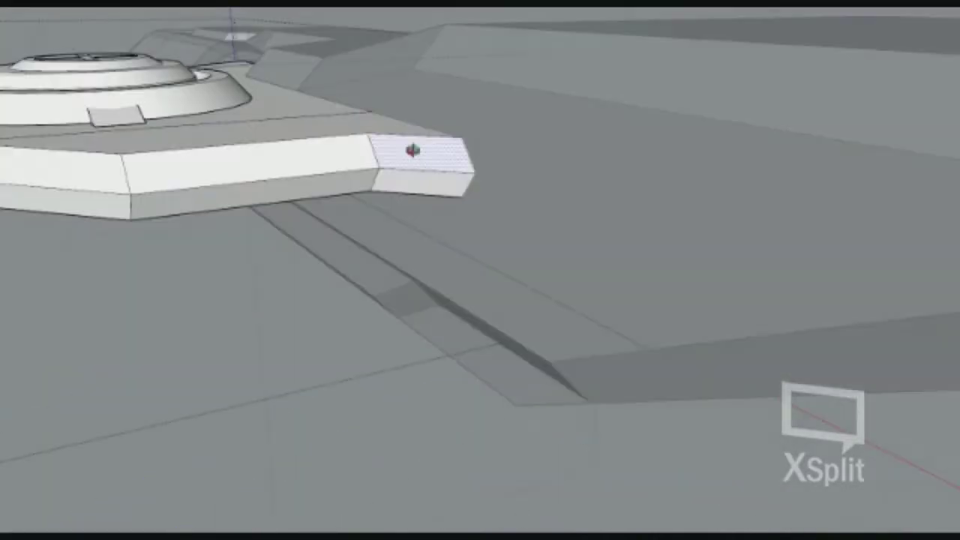
- Orbit higher around the box-shaped fin to bring its side face into view
middle_click_drag(412, 150, 485, 268)
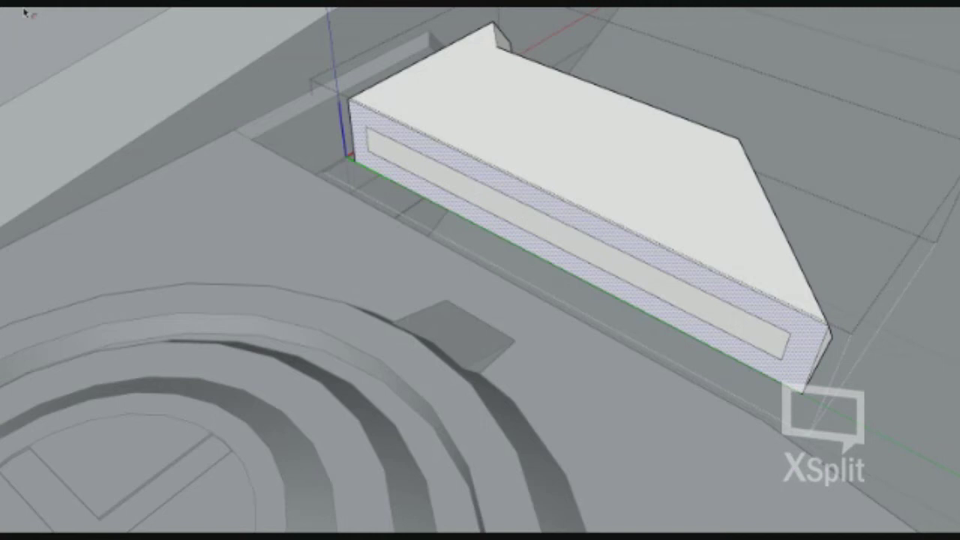
- Orbit and zoom around the ship to bring the wing plate's bevelled edge strip into view
middle_click_drag(25, 12, 411, 190)
mouse_move(500, 219)
middle_mouse_down()
mouse_move(551, 324)
mouse_move(525, 247)
middle_mouse_up()
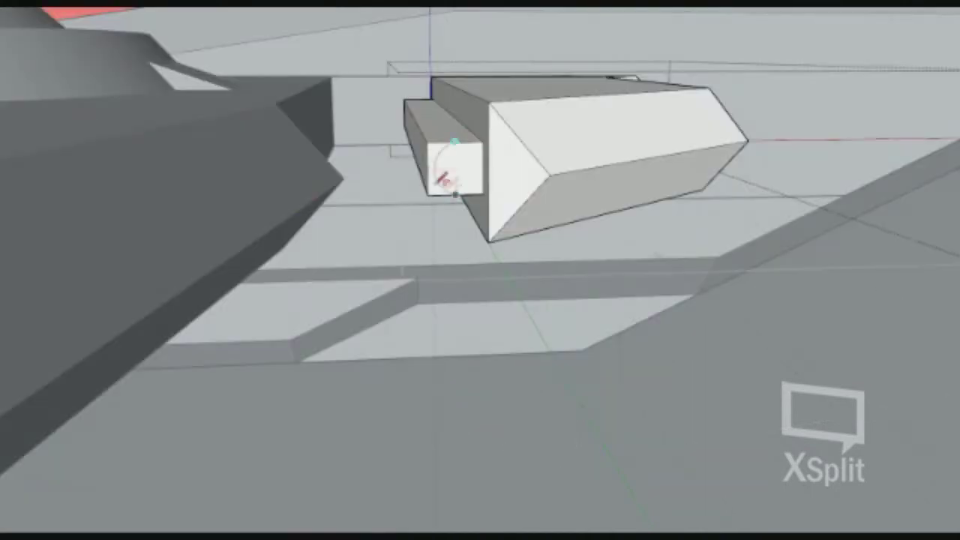
middle_click_drag(443, 179, 385, 188)
scroll(386, 188, "down", 5)
mouse_move(317, 252)
middle_mouse_down()
mouse_move(244, 167)
mouse_move(377, 242)
mouse_move(434, 364)
mouse_move(419, 353)
mouse_move(450, 300)
middle_mouse_up()
scroll(419, 353, "up", 3)
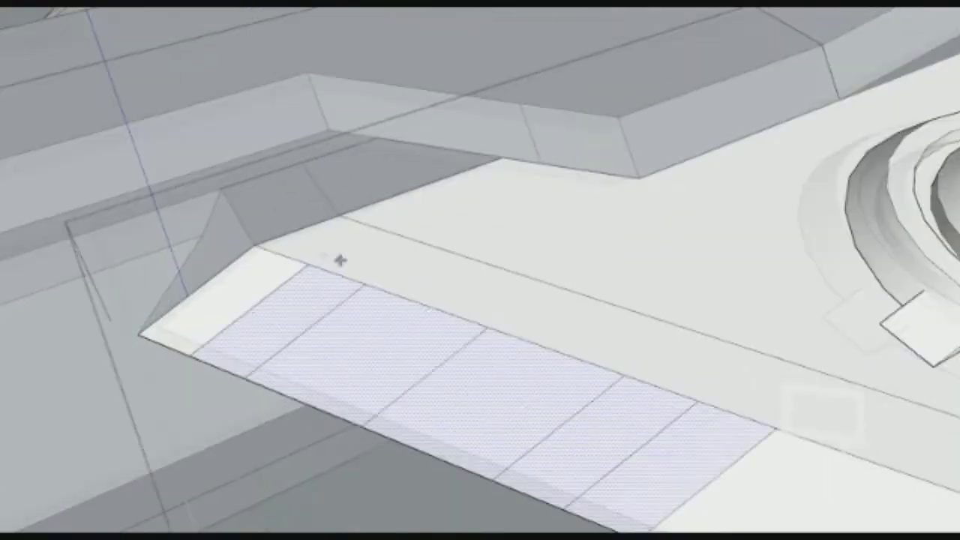
left_click_drag(339, 259, 269, 275)
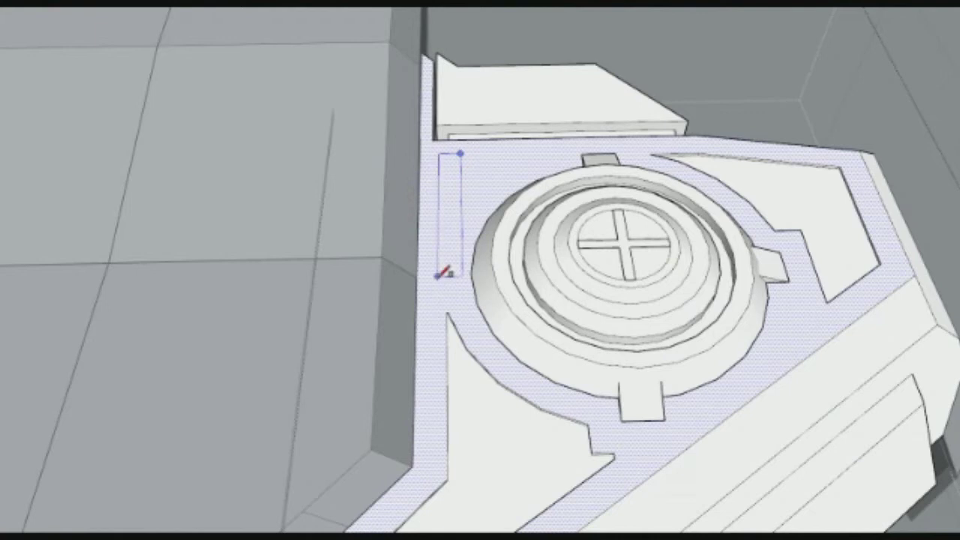
- Finish the thin slot rectangle on the wing and draw its rounded end
left_click(441, 275)
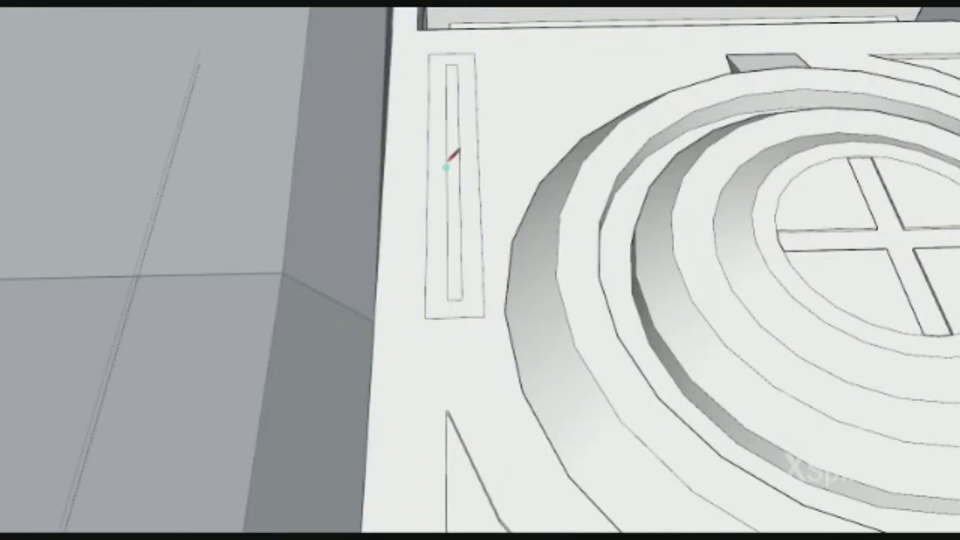
scroll(464, 264, "up", 3)
scroll(497, 270, "up", 3)
key("c")
scroll(488, 278, "up", 2)
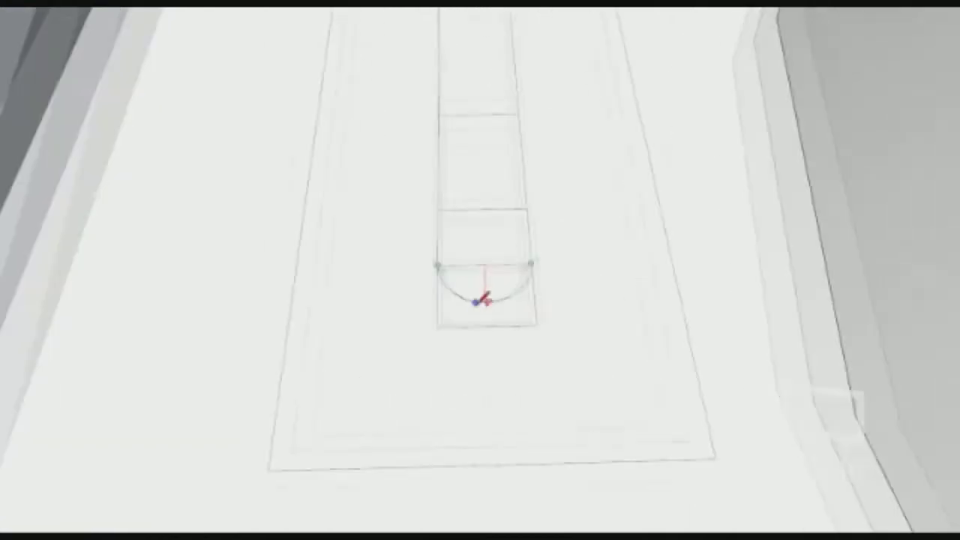
mouse_move(448, 324)
middle_mouse_down()
mouse_move(490, 214)
mouse_move(480, 353)
mouse_move(460, 395)
middle_mouse_up()
- With Push/Pull ready, frame the whole slot outline beside the engine rings
key("p")
scroll(499, 449, "up", 5)
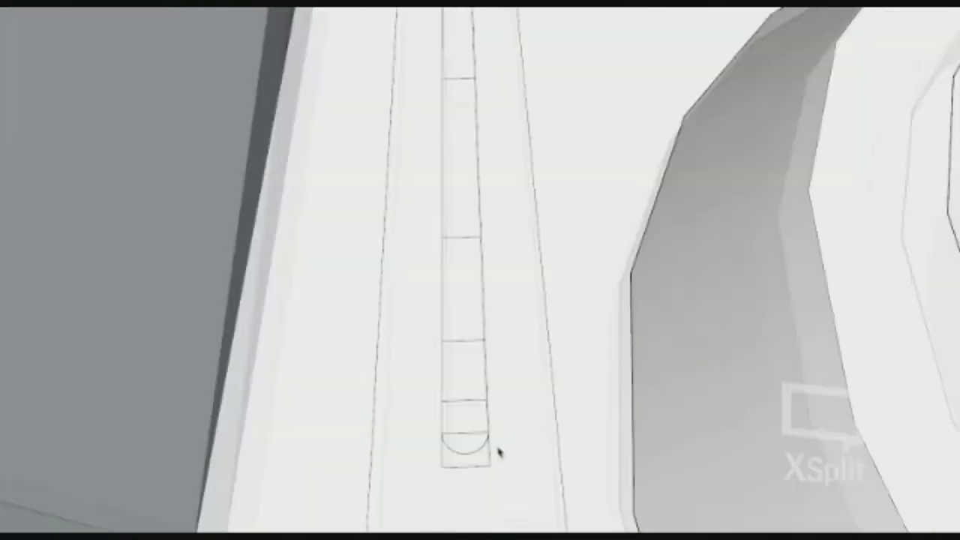
scroll(548, 122, "down", 5)
mouse_move(548, 122)
middle_mouse_down()
mouse_move(550, 133)
mouse_move(443, 109)
middle_mouse_up()
middle_click_drag(353, 87, 389, 269)
scroll(403, 401, "up", 3)
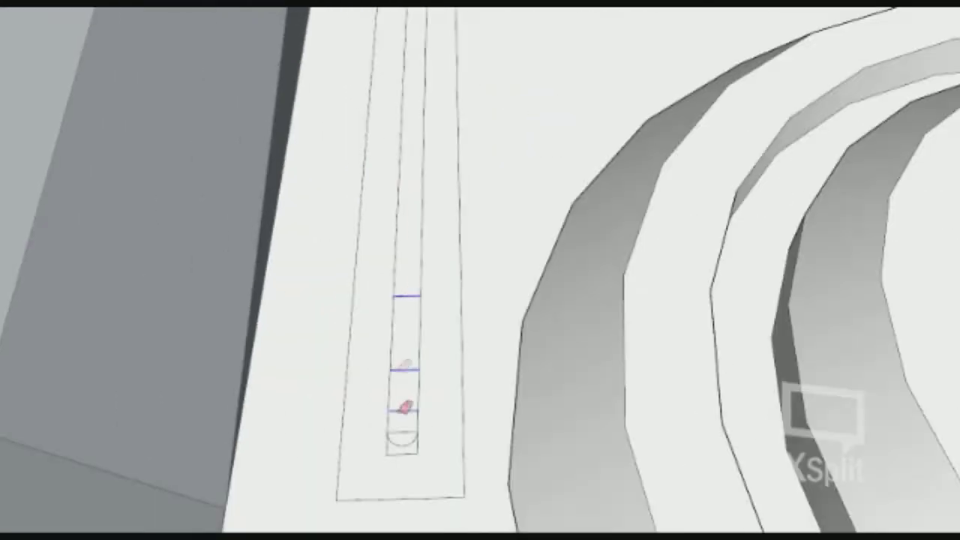
scroll(405, 375, "down", 5)
mouse_move(385, 396)
middle_mouse_down()
mouse_move(364, 380)
mouse_move(338, 443)
middle_mouse_up()
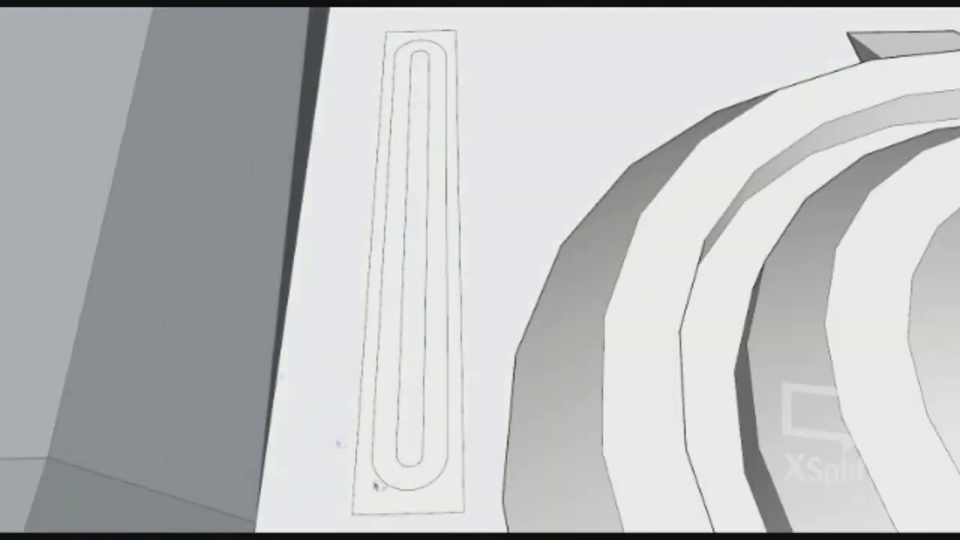
middle_click_drag(25, 10, 381, 144)
scroll(335, 353, "up", 3)
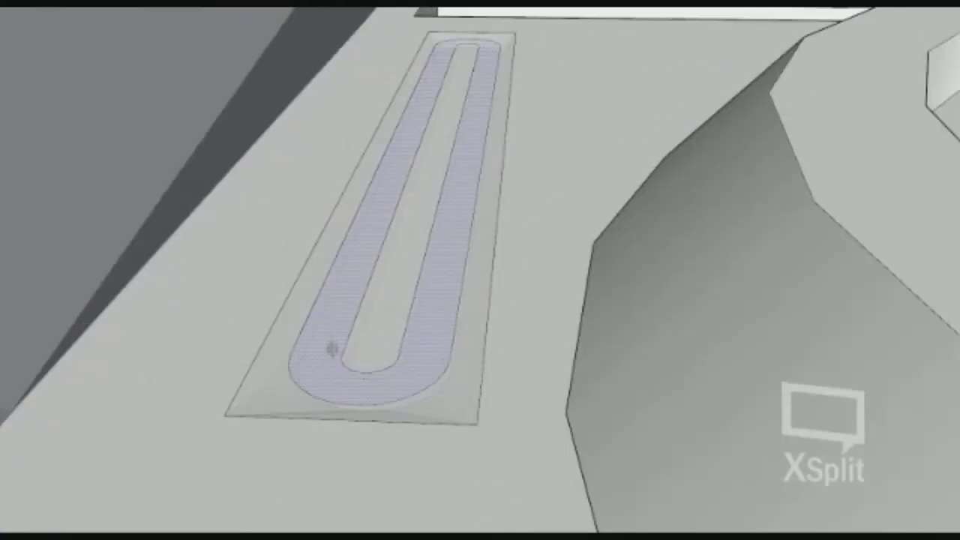
- Push the slot face inward into a recess and view it from a low angle
left_click_drag(353, 325, 323, 358)
scroll(323, 357, "down", 5)
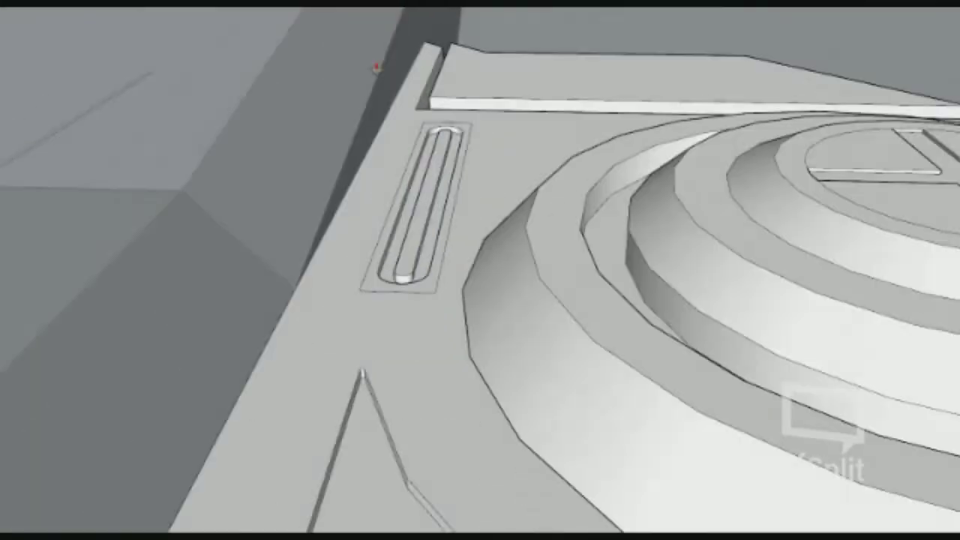
middle_click_drag(323, 358, 675, 327)
scroll(488, 284, "up", 3)
scroll(675, 208, "down", 10)
mouse_move(675, 208)
middle_mouse_down()
mouse_move(551, 124)
mouse_move(535, 172)
mouse_move(849, 305)
mouse_move(857, 463)
middle_mouse_up()
scroll(535, 172, "up", 3)
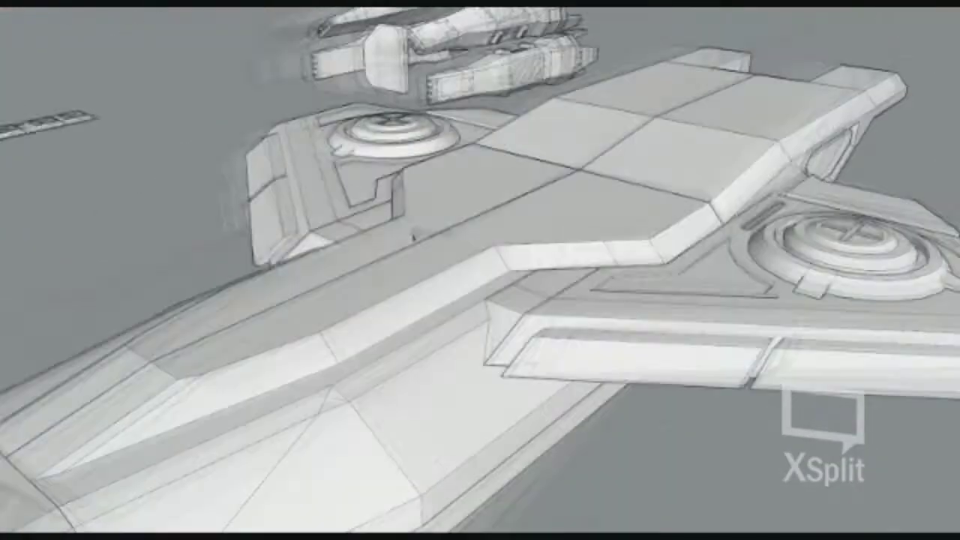
- Select the alternating roof and side strip faces along the hull's upper chamfered edge
left_click(395, 322)
scroll(395, 322, "up", 3)
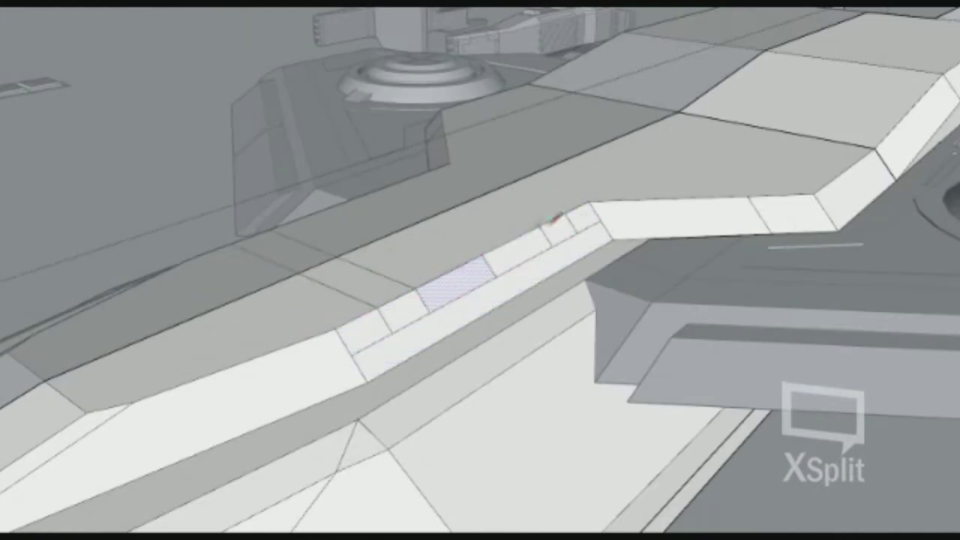
mouse_move(464, 198)
middle_mouse_down()
mouse_move(275, 275)
mouse_move(338, 332)
middle_mouse_up()
left_click(343, 317)
left_click(461, 335)
left_click(522, 308)
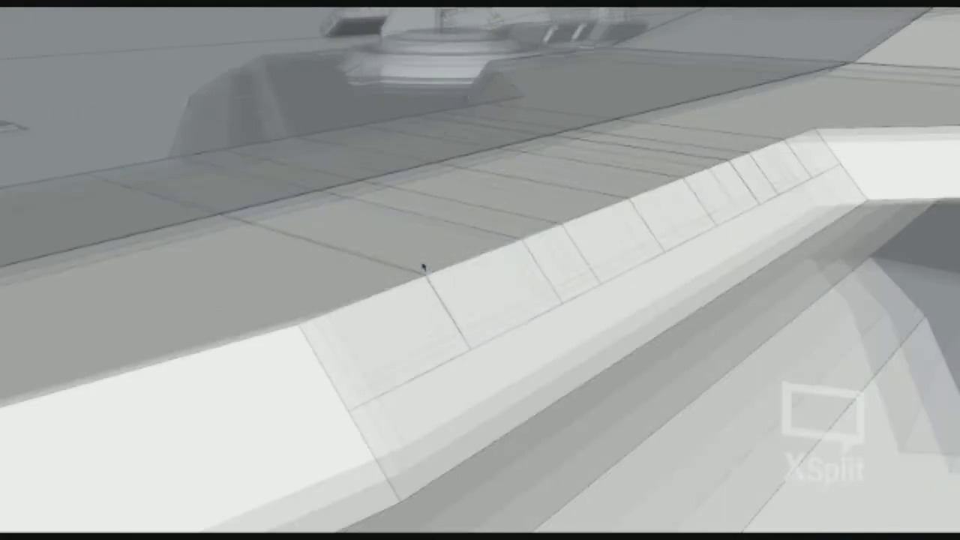
left_click(621, 243, "shift")
- Push/Pull the selected strips outward into thin plates, then raise the last small strip too
left_click(782, 158, "shift")
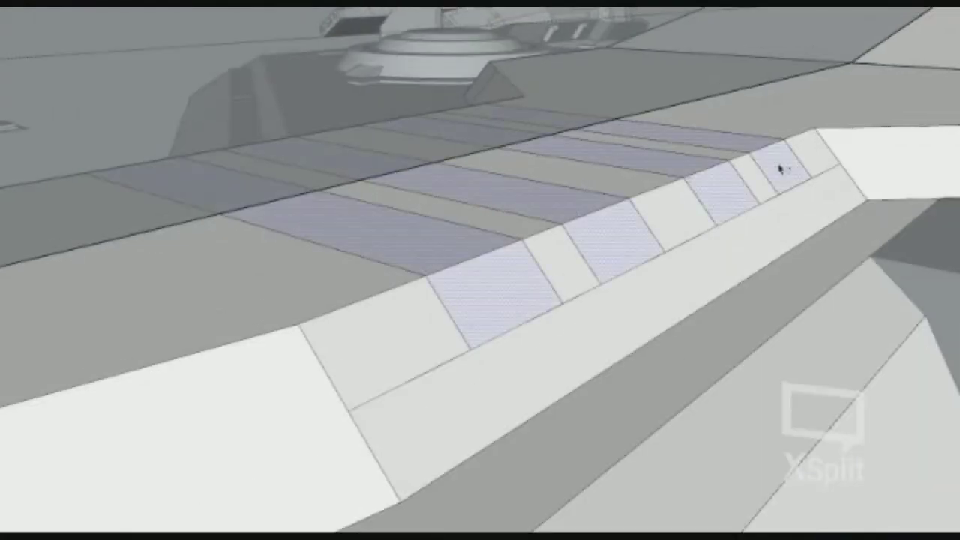
left_click(471, 321)
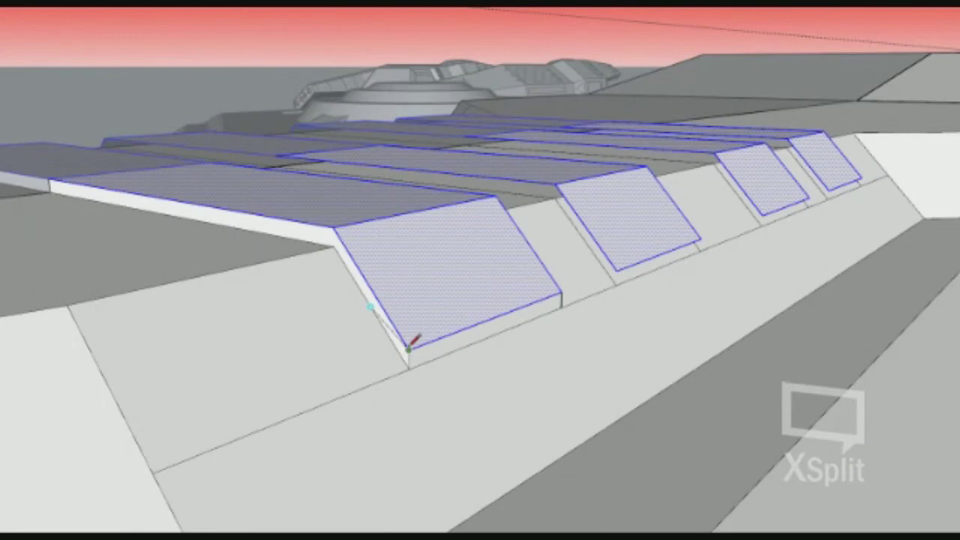
key("ctrl+t")
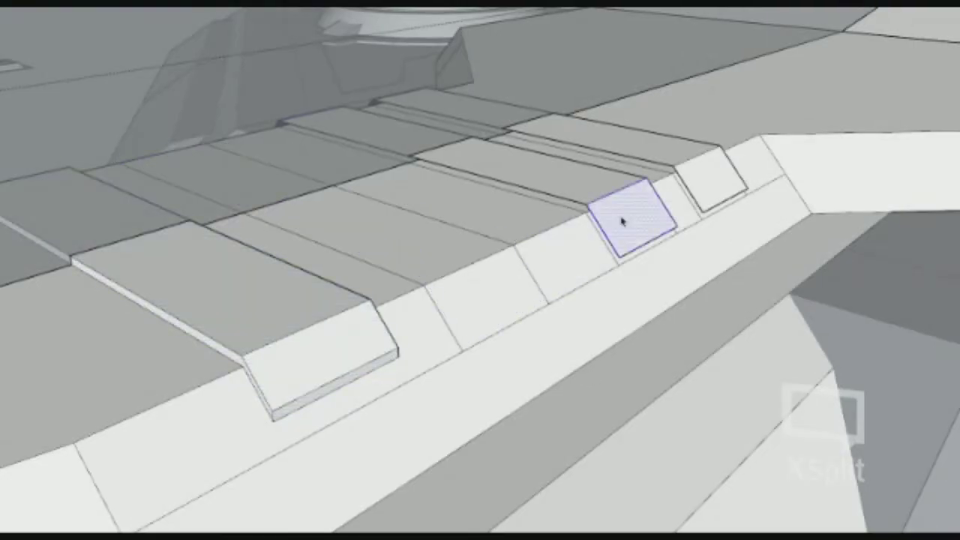
left_click_drag(622, 220, 616, 156)
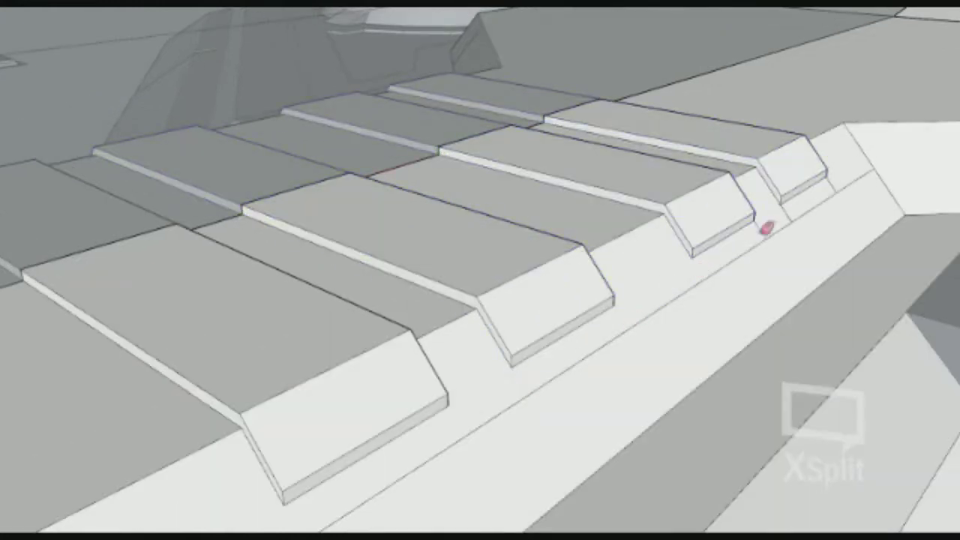
scroll(765, 229, "down", 5)
scroll(701, 262, "up", 2)
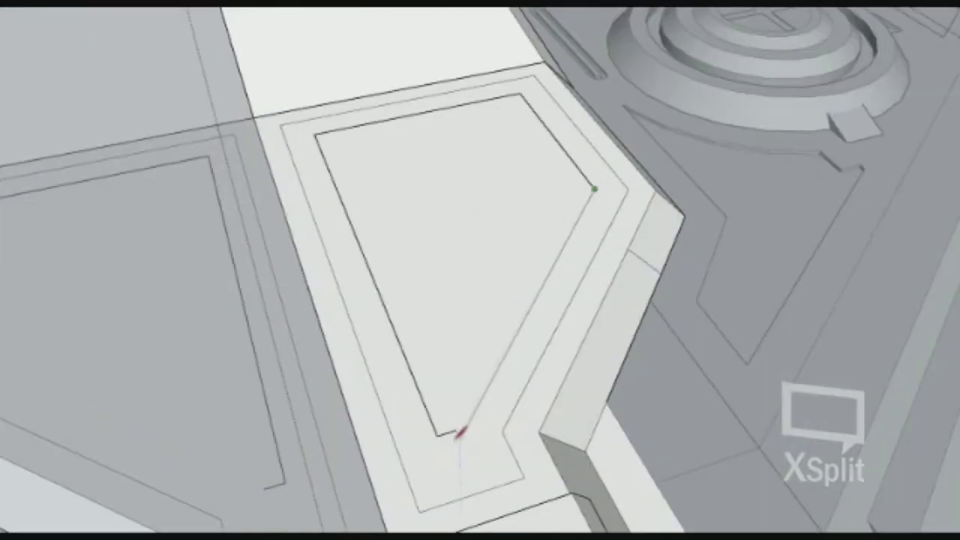
- Draw an edge to the panel corner and place three parallel copies of it inward
left_click(594, 189)
left_click(595, 188)
left_click(571, 163)
left_click(551, 139)
left_click(534, 114)
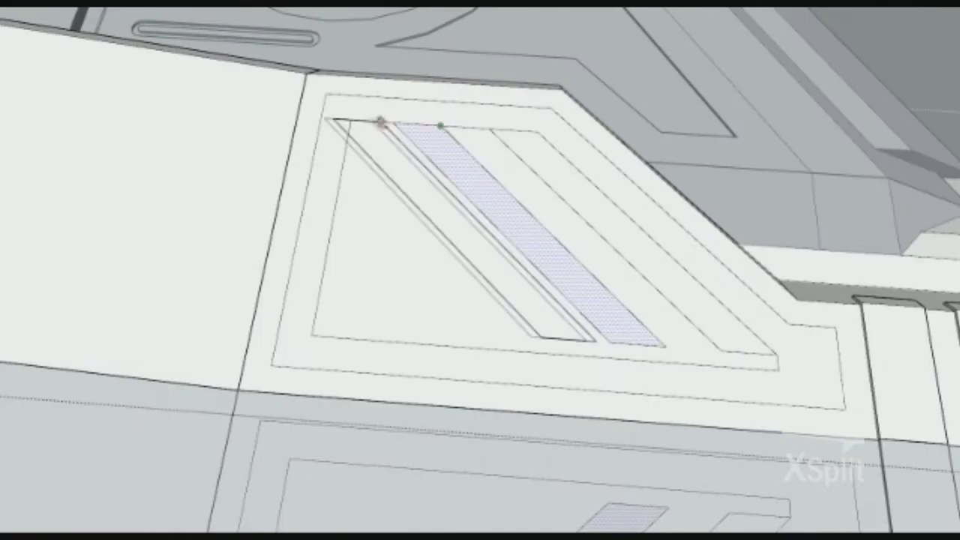
key("Escape")
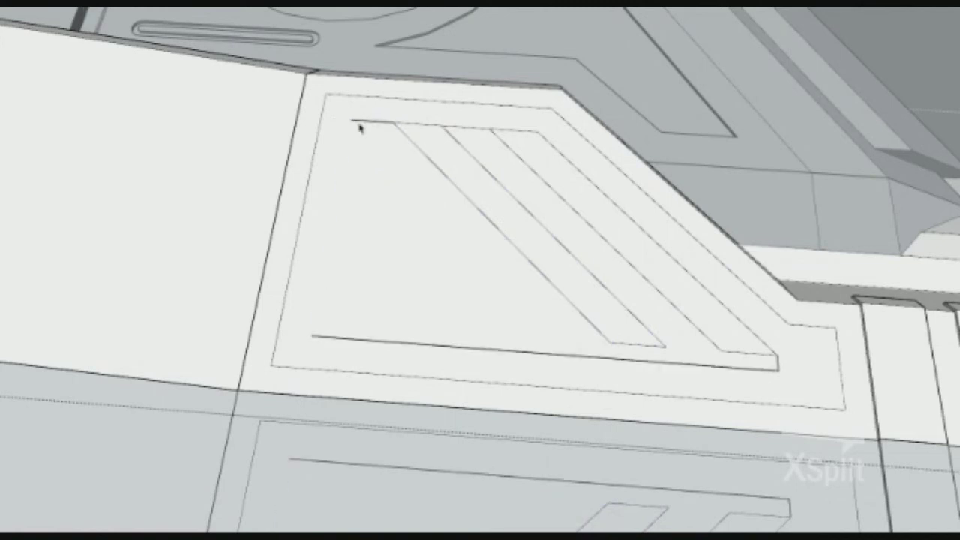
- Erase the outer outline and inner bottom edge, then select the stripe faces
key("e")
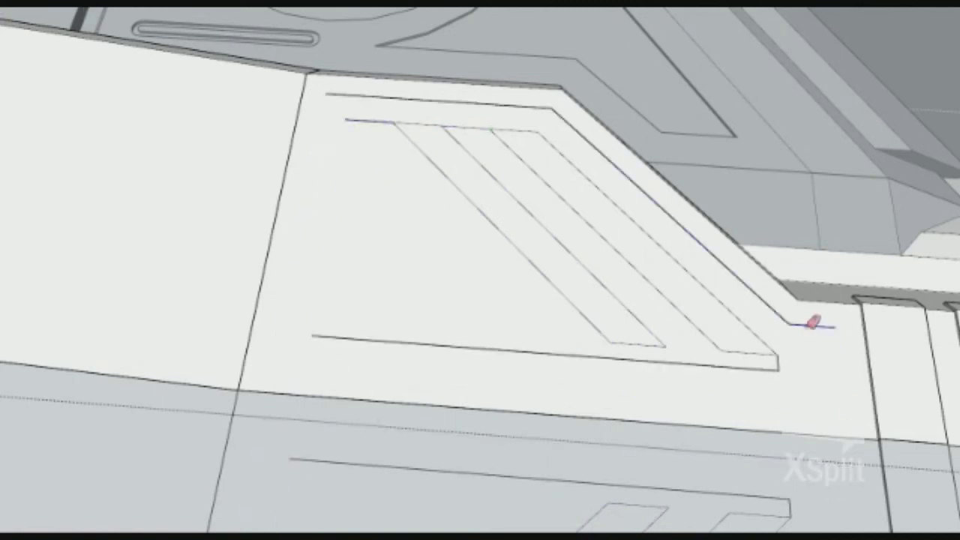
left_click_drag(336, 160, 552, 101)
left_click(778, 363)
key("space")
left_click(476, 182)
left_click(368, 122)
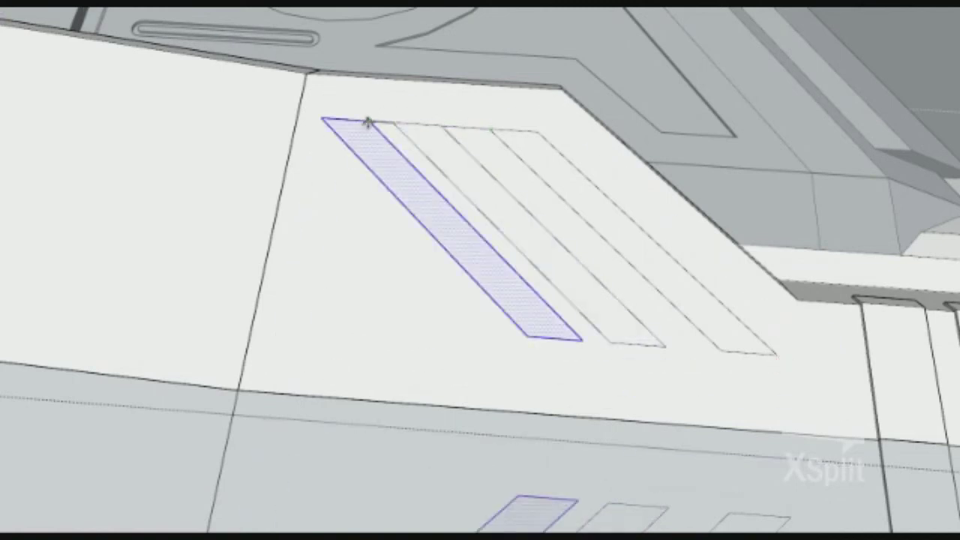
middle_click_drag(368, 122, 204, 92)
- Erase the top edge between two stripes and select the rightmost stripe face
key("e")
left_click(539, 132)
left_click(584, 210)
mouse_move(317, 33)
middle_mouse_down()
mouse_move(600, 107)
mouse_move(369, 164)
middle_mouse_up()
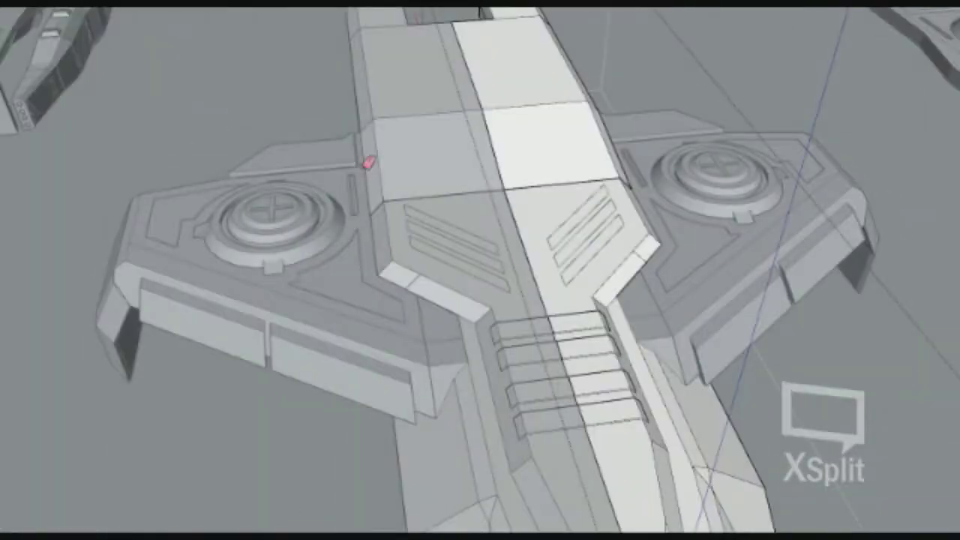
- Draw a diagonal edge beside the top stripe to outline an extra stripe
scroll(535, 150, "up", 3)
left_click(668, 146)
scroll(531, 300, "up", 2)
left_click(516, 306)
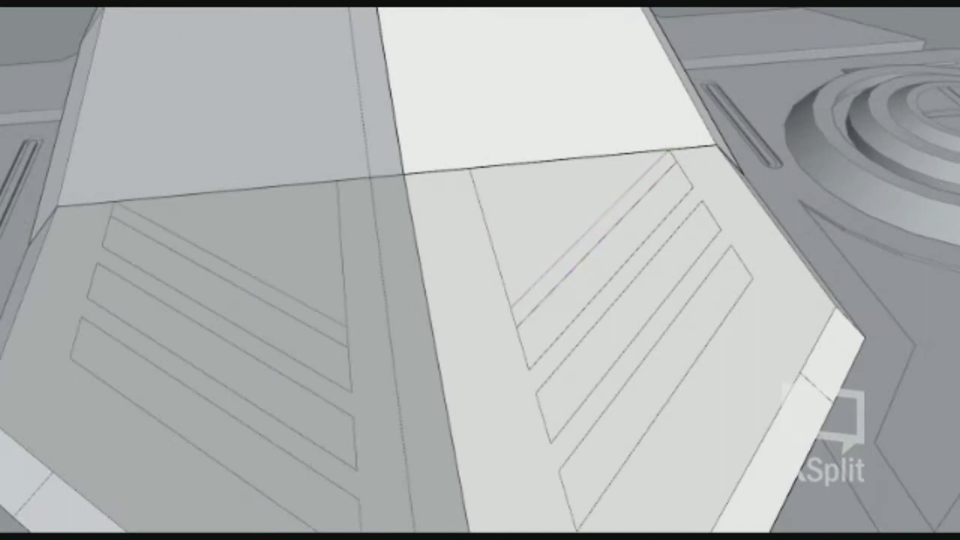
scroll(518, 317, "down", 3)
mouse_move(568, 197)
middle_mouse_down()
mouse_move(506, 336)
mouse_move(499, 242)
middle_mouse_up()
- Draw the short closing edge on the lower panel edge of the new stripe
scroll(515, 321, "up", 3)
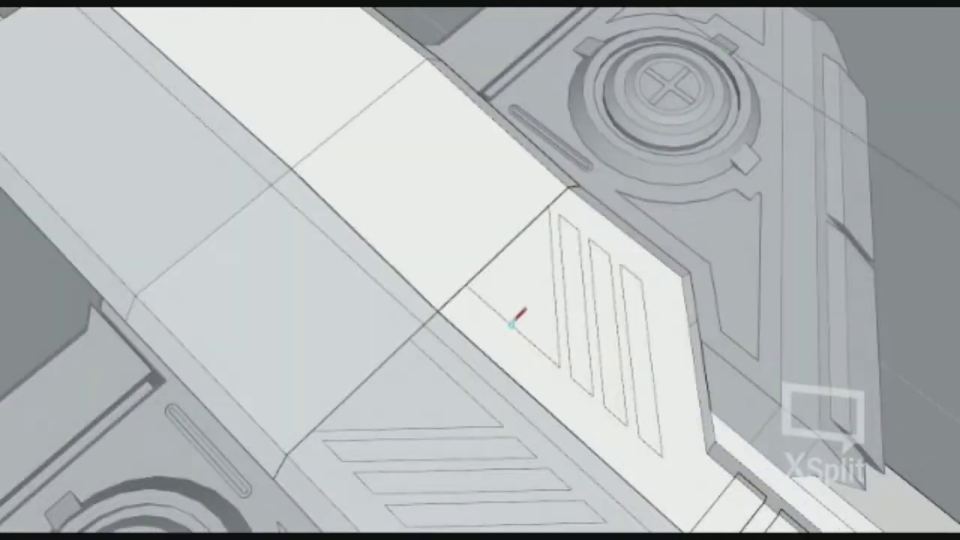
scroll(511, 324, "up", 1)
left_click(511, 324)
scroll(515, 247, "up", 2)
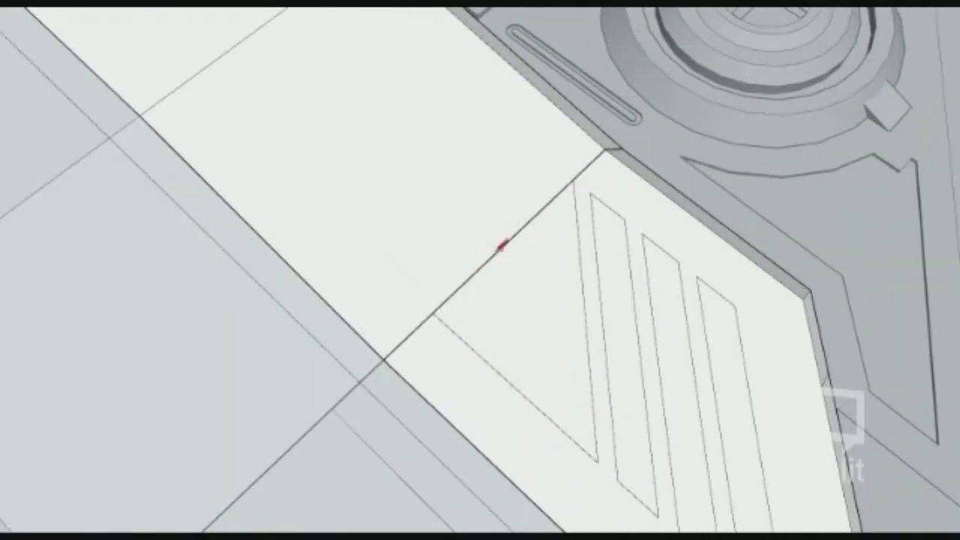
scroll(504, 369, "down", 2)
left_click(518, 326)
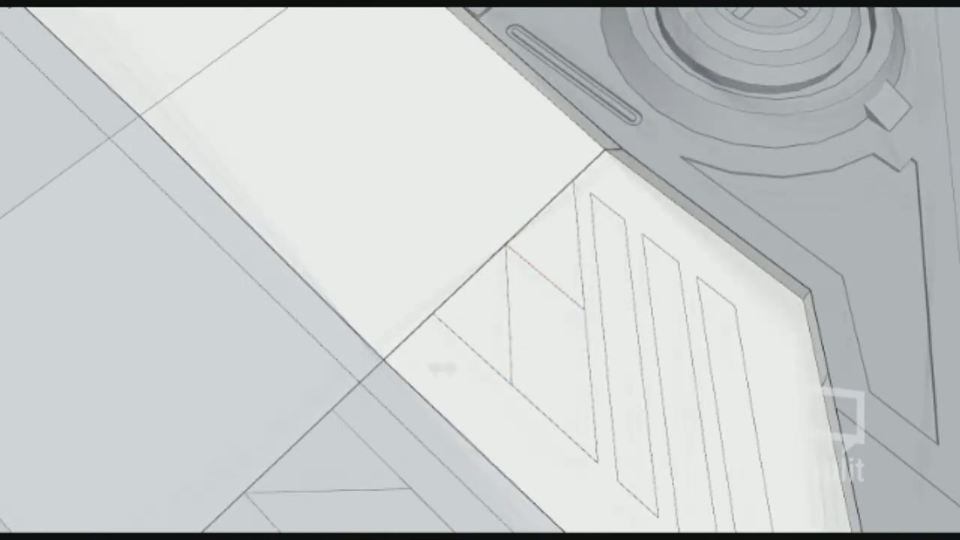
middle_click_drag(440, 368, 404, 225)
scroll(405, 229, "down", 2)
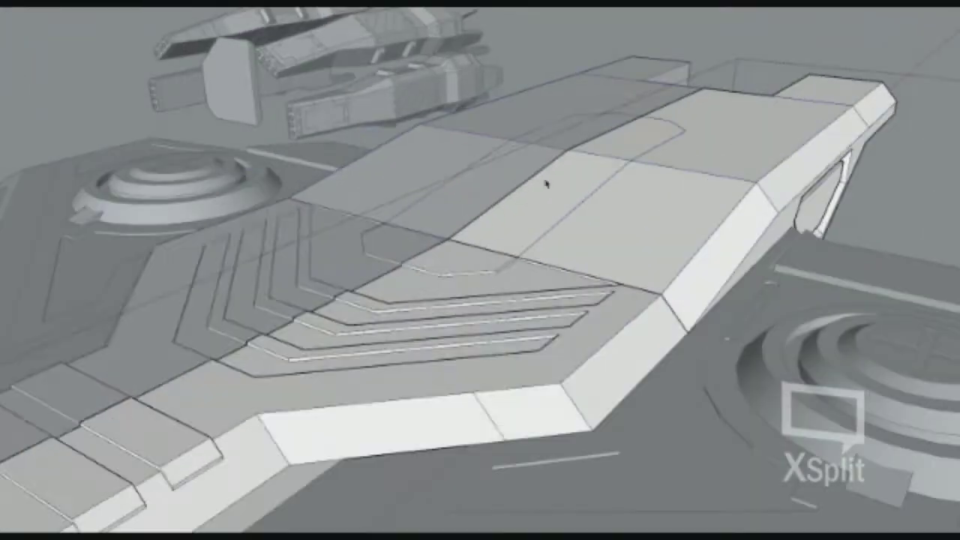
- Select the hull face where the fin greeble profile will be drawn
left_click(588, 196)
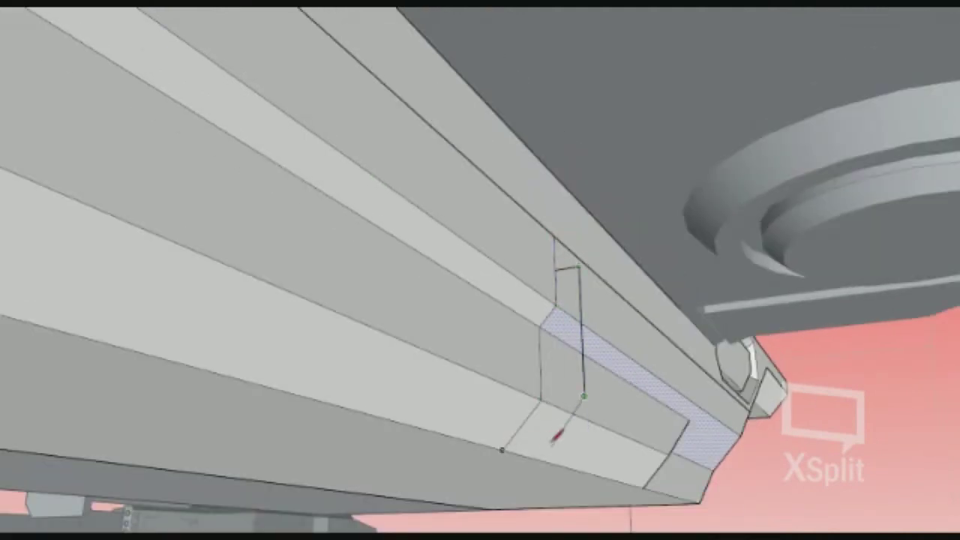
- Copy the fin repeatedly along the hull underside to form a row of fin ridges
scroll(556, 437, "up", 5)
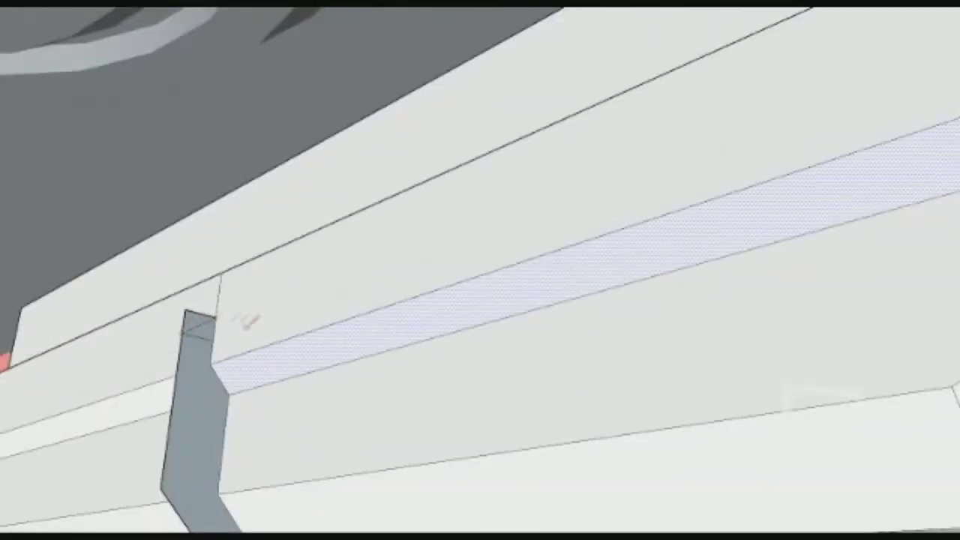
middle_click_drag(249, 321, 411, 259)
scroll(430, 278, "down", 5)
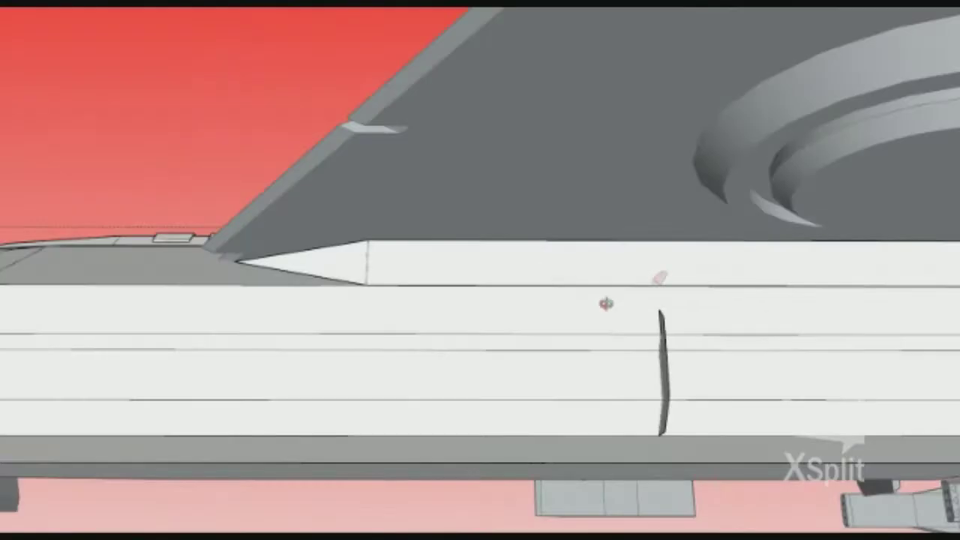
middle_click_drag(613, 296, 684, 354)
middle_click_drag(587, 272, 546, 248)
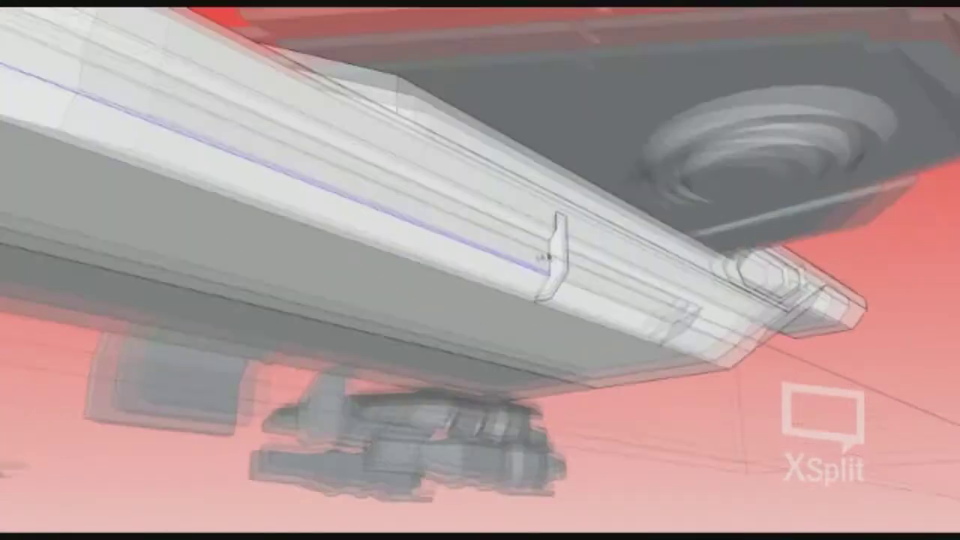
left_click_drag(546, 255, 351, 213)
middle_click_drag(351, 213, 348, 174)
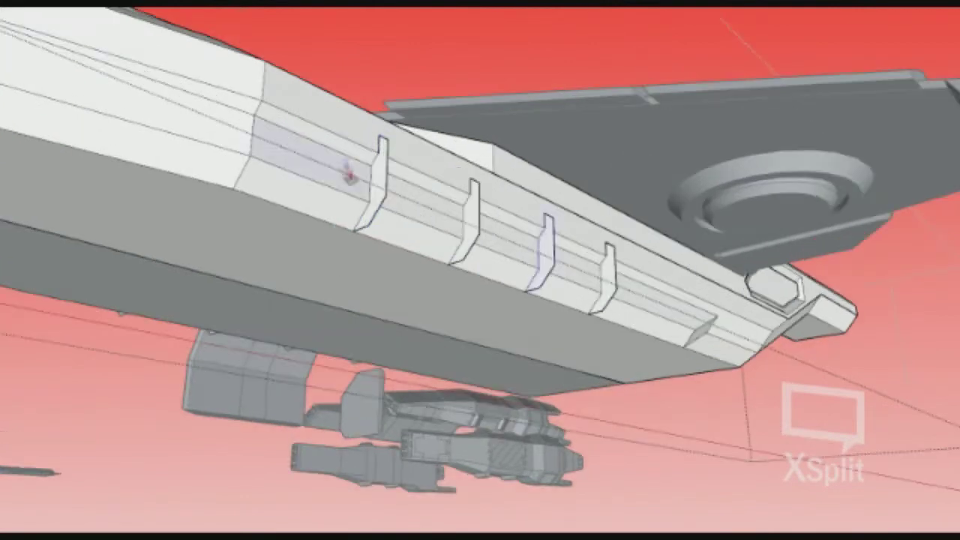
left_click_drag(419, 205, 588, 272)
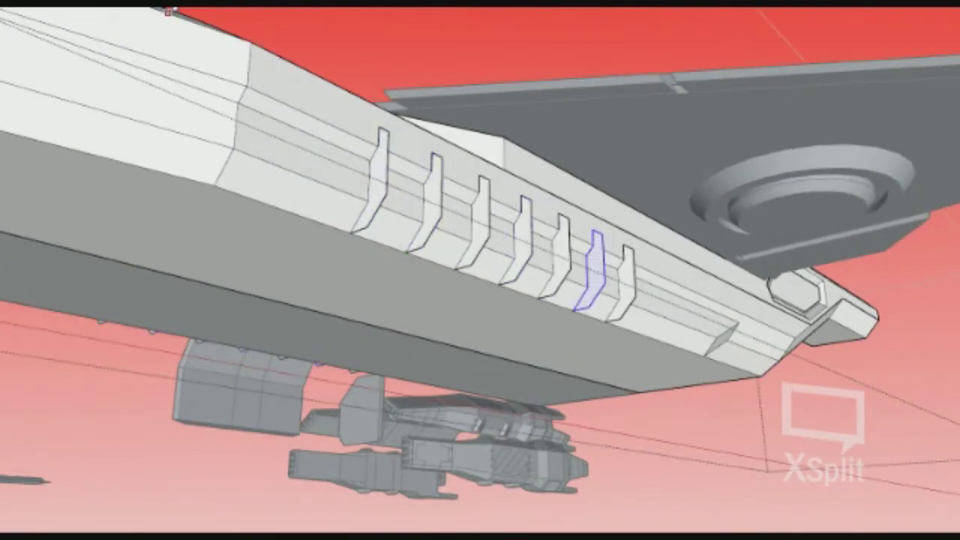
- Review the fin row from new angles and select a blocky panel's front face
scroll(328, 134, "up", 3)
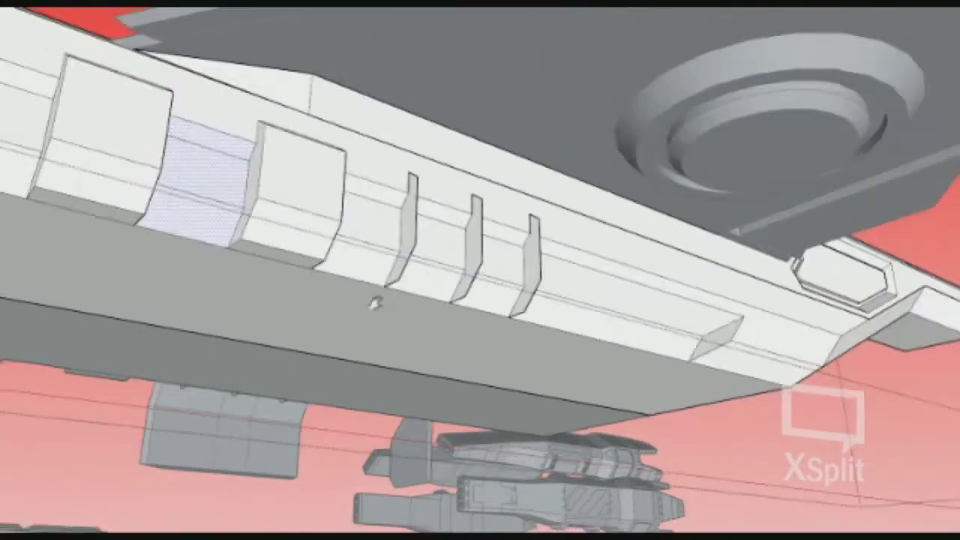
middle_click_drag(390, 208, 534, 261)
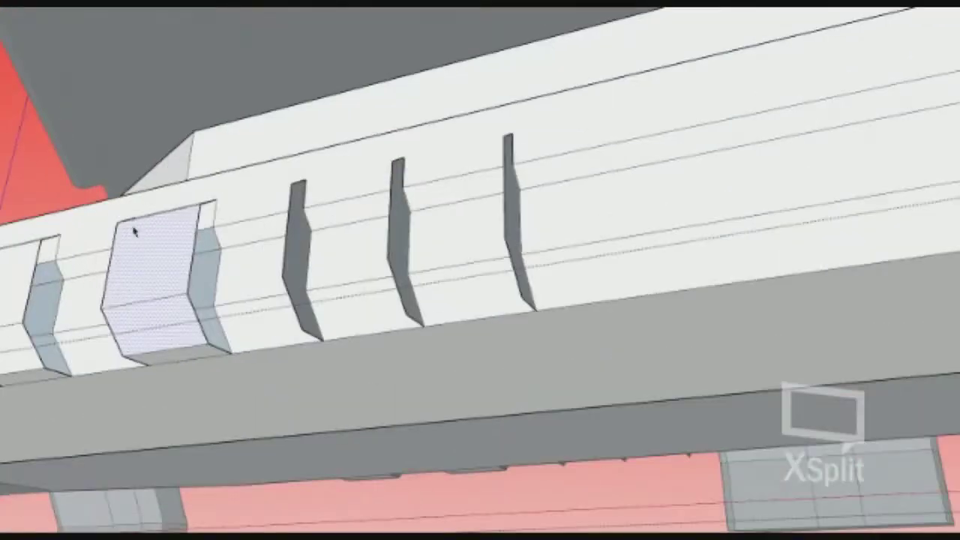
middle_click_drag(626, 279, 345, 242)
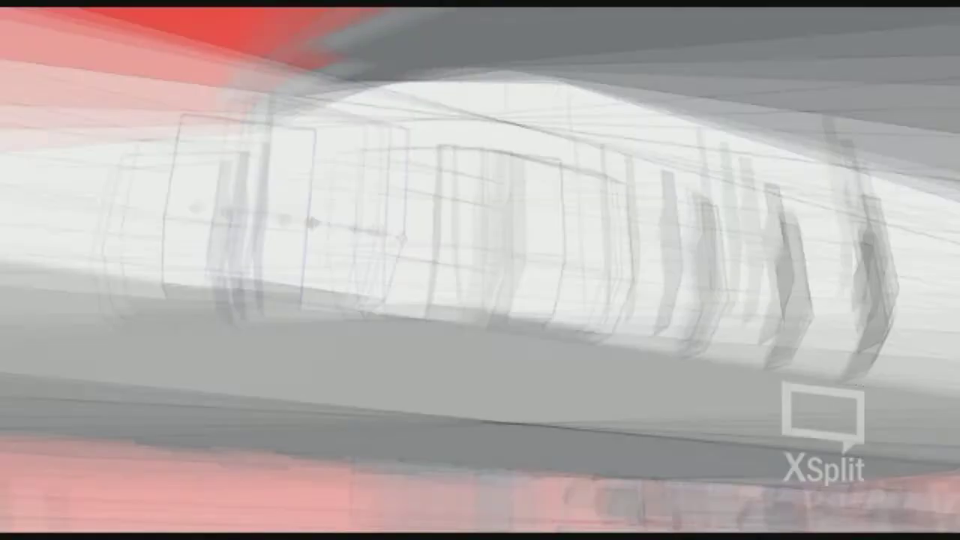
left_click(318, 315)
mouse_move(318, 315)
middle_mouse_down()
mouse_move(600, 306)
mouse_move(255, 104)
middle_mouse_up()
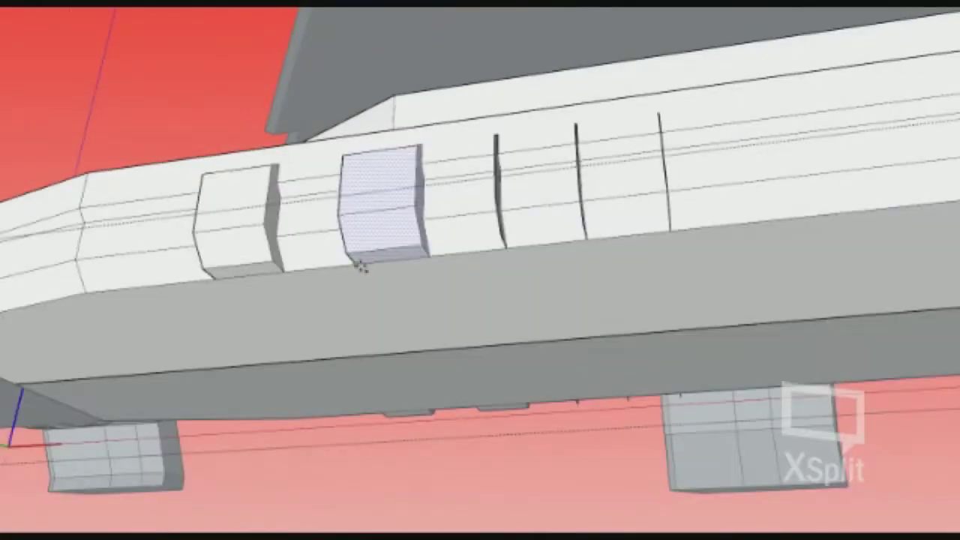
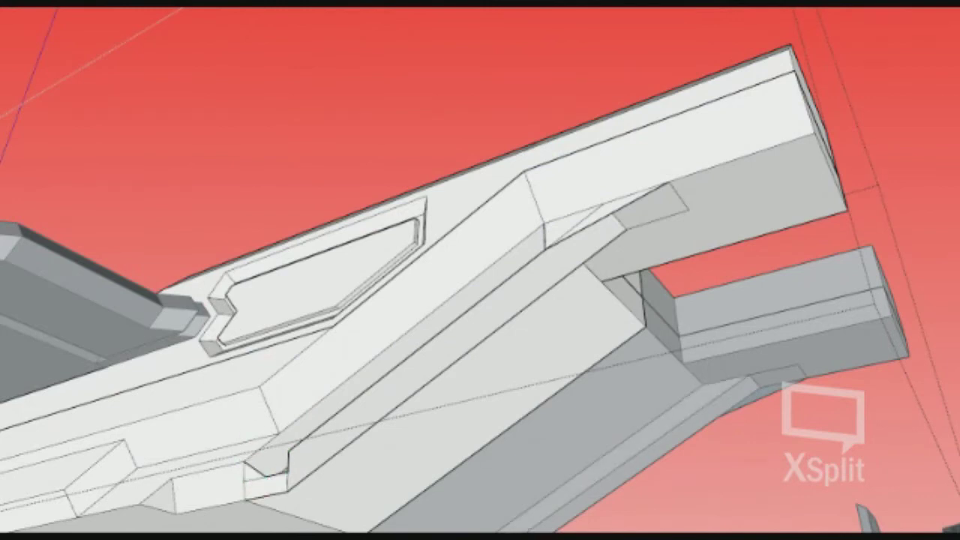
- Draw an edge across the far end of the beam's side groove to shorten the groove face
middle_click_drag(404, 289, 317, 318)
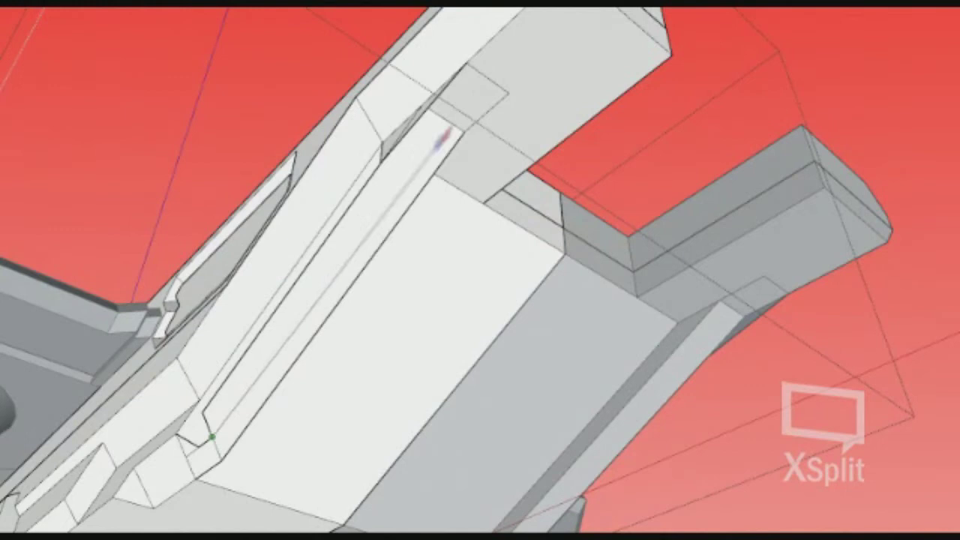
middle_click_drag(401, 175, 308, 348)
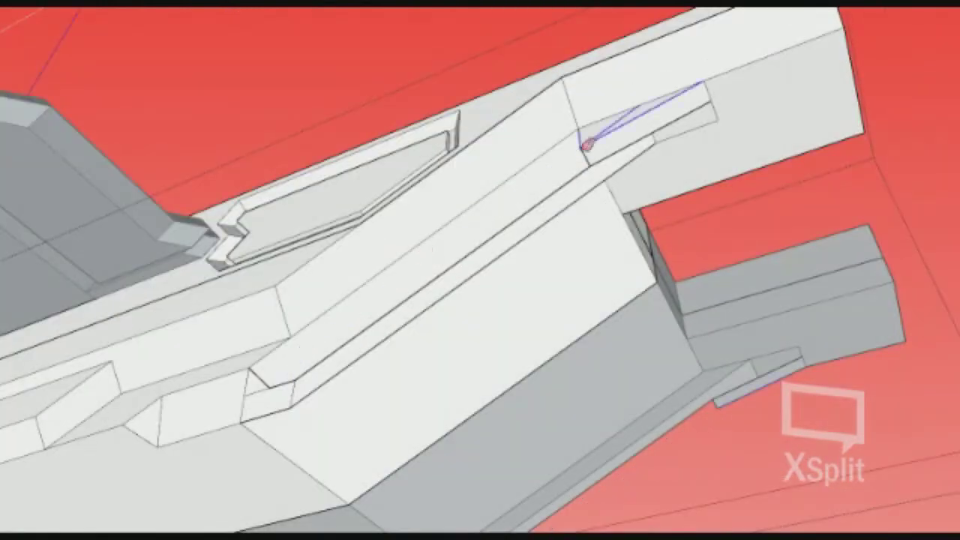
middle_click_drag(587, 145, 614, 185)
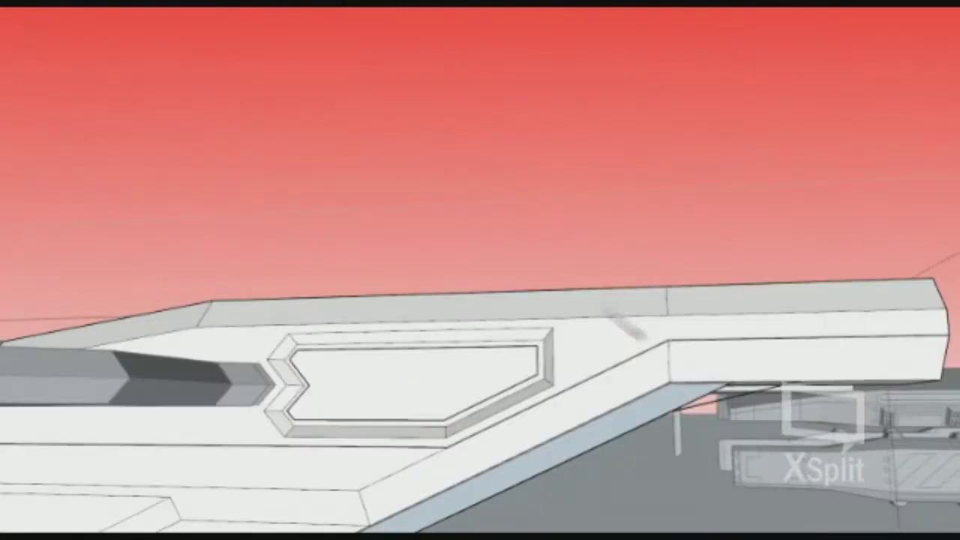
left_click(640, 226)
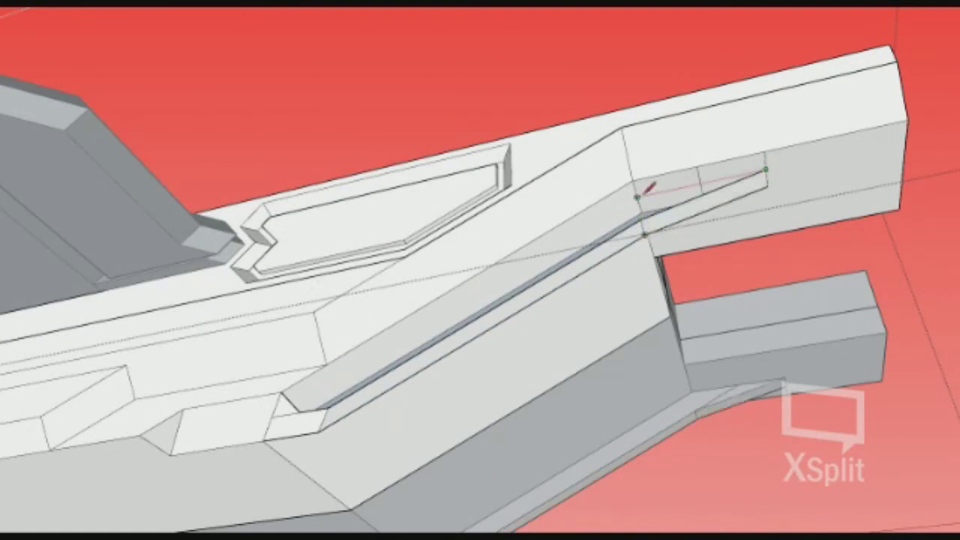
middle_click_drag(308, 402, 386, 196)
mouse_move(538, 129)
middle_mouse_down()
mouse_move(621, 135)
mouse_move(439, 172)
mouse_move(175, 268)
mouse_move(561, 194)
mouse_move(727, 428)
mouse_move(904, 381)
mouse_move(705, 356)
mouse_move(825, 256)
mouse_move(398, 385)
mouse_move(872, 292)
mouse_move(520, 270)
mouse_move(523, 196)
mouse_move(482, 240)
mouse_move(553, 214)
mouse_move(514, 238)
mouse_move(561, 270)
mouse_move(632, 231)
mouse_move(524, 299)
mouse_move(376, 370)
mouse_move(585, 255)
middle_mouse_up()
- Erase the leftover wedge face in the notch beneath the beam
scroll(647, 280, "up", 3)
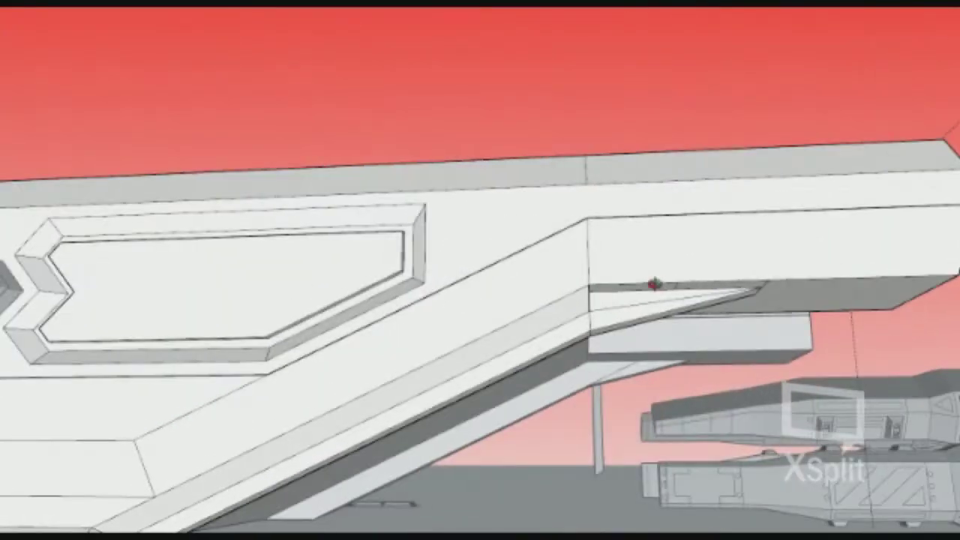
scroll(578, 300, "up", 3)
mouse_move(578, 300)
middle_mouse_down()
mouse_move(761, 309)
mouse_move(756, 231)
mouse_move(667, 302)
mouse_move(600, 189)
mouse_move(330, 153)
middle_mouse_up()
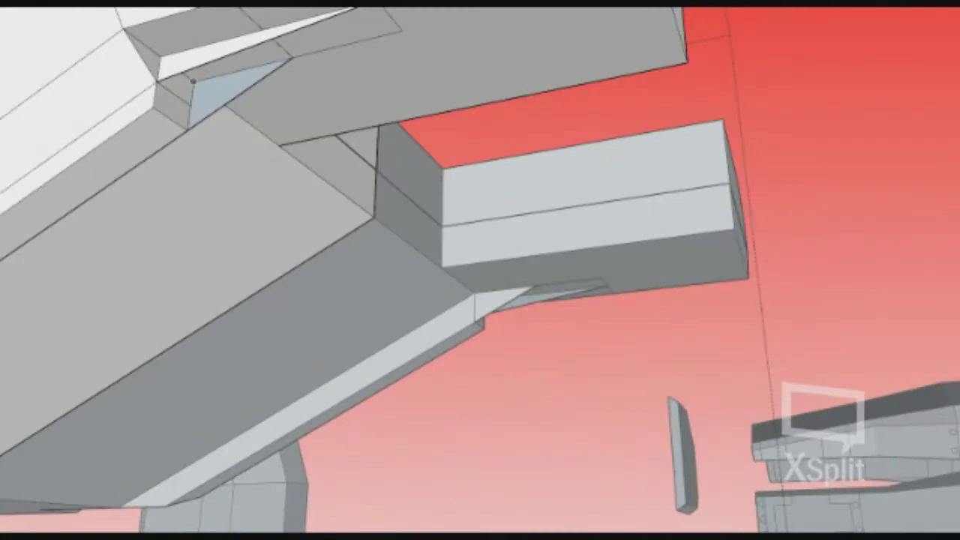
mouse_move(224, 52)
middle_mouse_down()
mouse_move(382, 302)
mouse_move(398, 217)
middle_mouse_up()
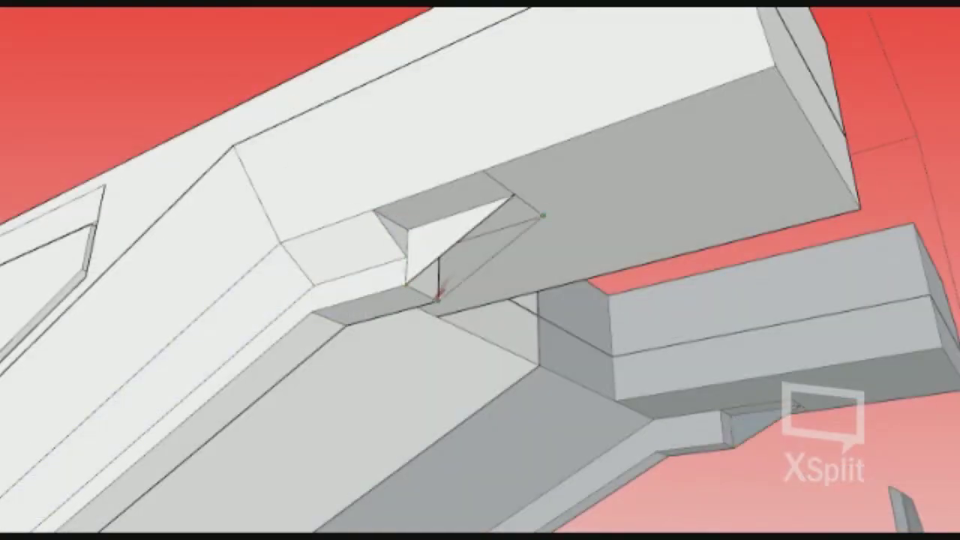
mouse_move(514, 188)
middle_mouse_down()
mouse_move(343, 252)
mouse_move(592, 252)
mouse_move(283, 223)
middle_mouse_up()
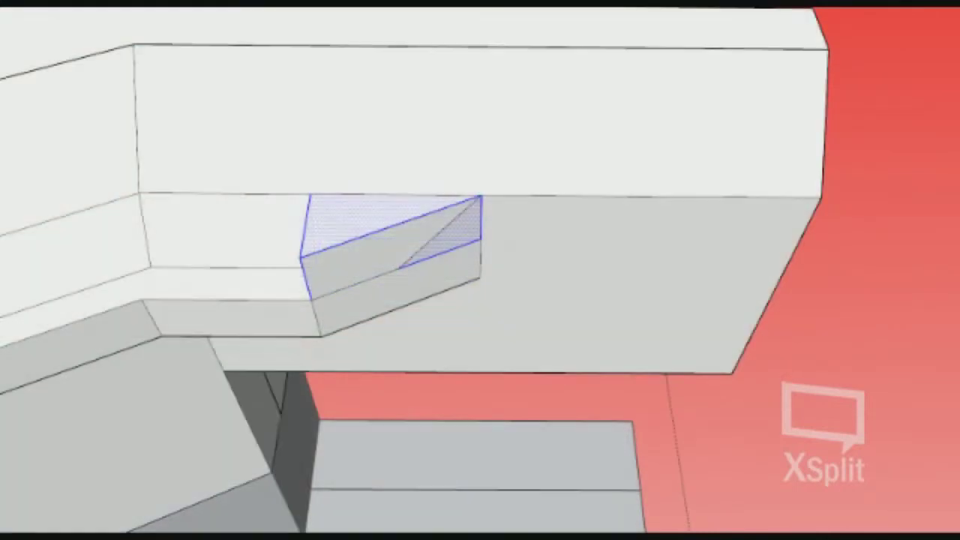
left_click(306, 250)
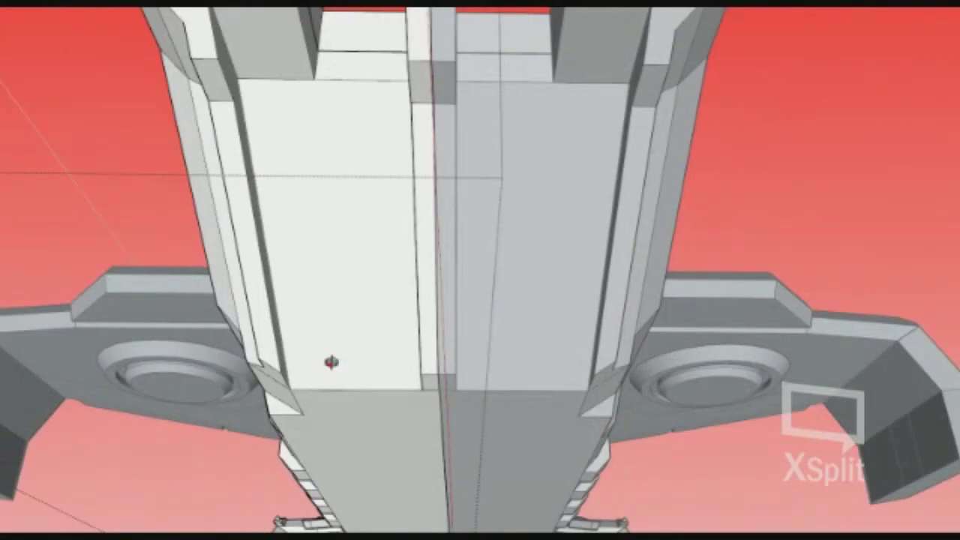
- Select the central underside faces and view them at a tilt from beneath the craft
left_click(350, 371)
scroll(444, 223, "down", 3)
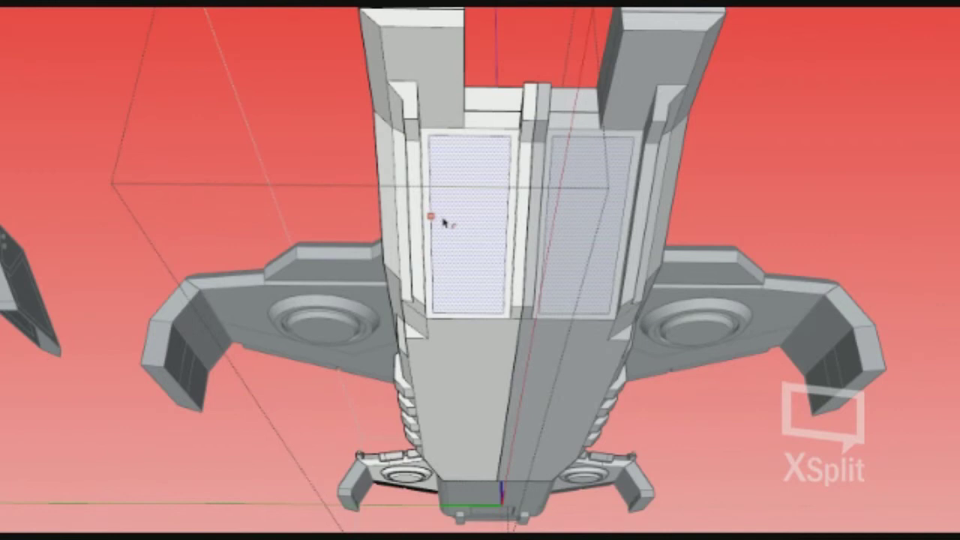
mouse_move(444, 222)
middle_mouse_down()
mouse_move(572, 298)
mouse_move(417, 90)
middle_mouse_up()
scroll(455, 380, "up", 3)
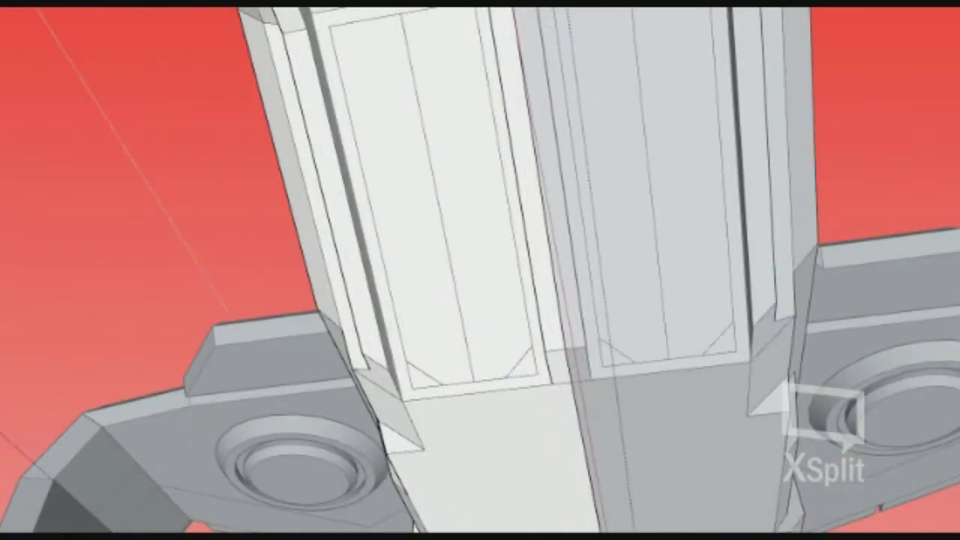
scroll(622, 390, "up", 2)
scroll(610, 343, "down", 3)
scroll(411, 78, "up", 2)
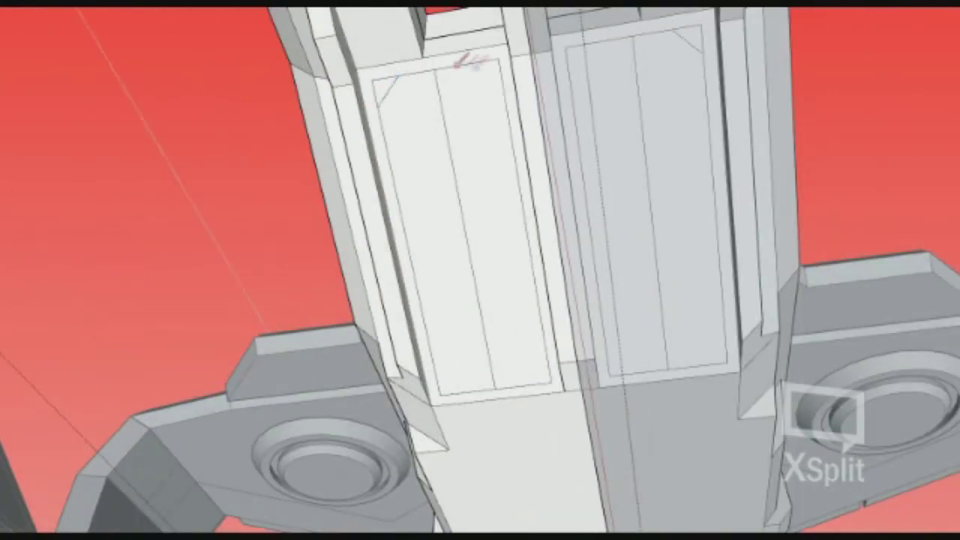
scroll(459, 65, "up", 3)
scroll(417, 96, "up", 1)
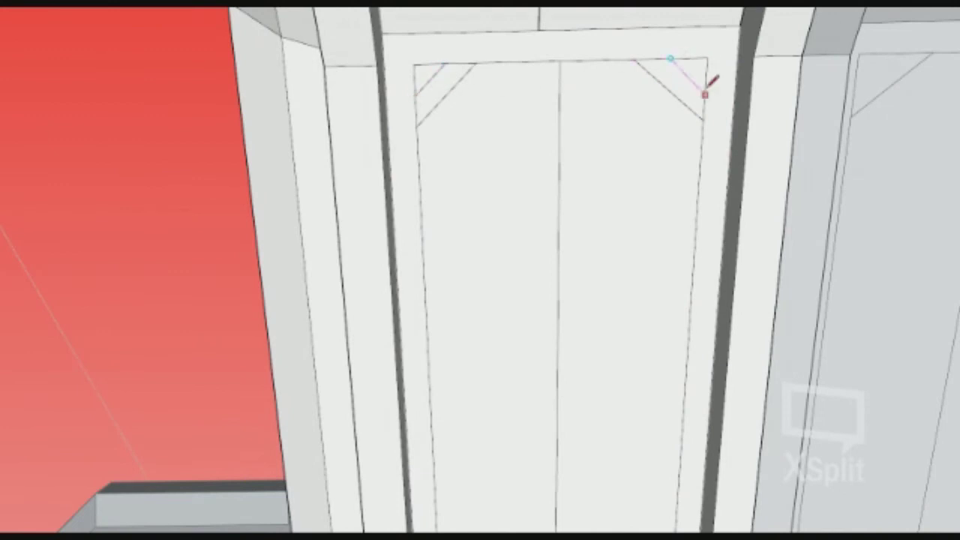
scroll(514, 143, "down", 3)
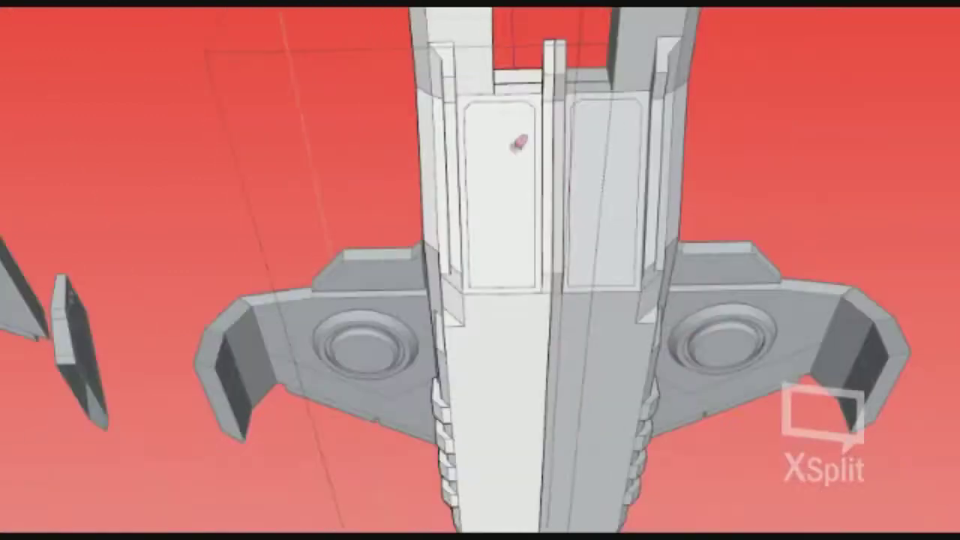
- Select the two central underside panels, check them at a steeper tilt, then clear the selection
middle_click_drag(514, 143, 521, 249)
scroll(521, 248, "up", 2)
left_click(529, 332)
mouse_move(414, 223)
middle_mouse_down()
mouse_move(530, 332)
mouse_move(507, 366)
middle_mouse_up()
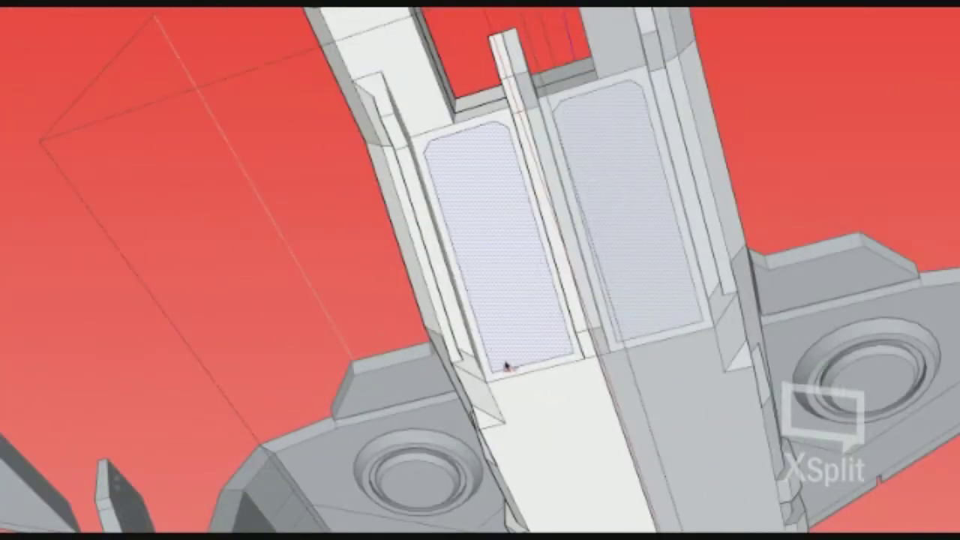
left_click(507, 366)
scroll(482, 275, "up", 3)
- Push/Pull the left central panel inward to recess it into the hull
left_click(540, 278)
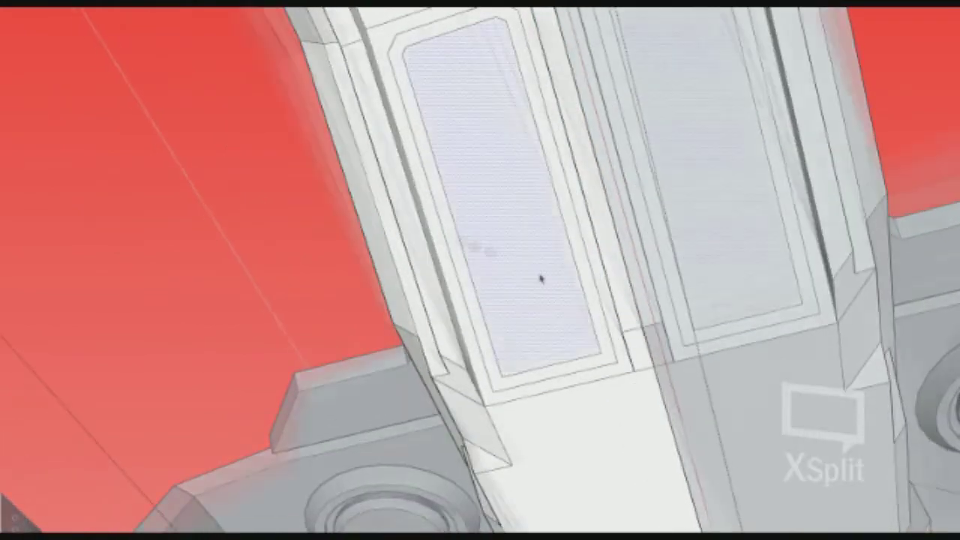
middle_click_drag(540, 278, 408, 282)
key("p")
left_click_drag(408, 283, 489, 315)
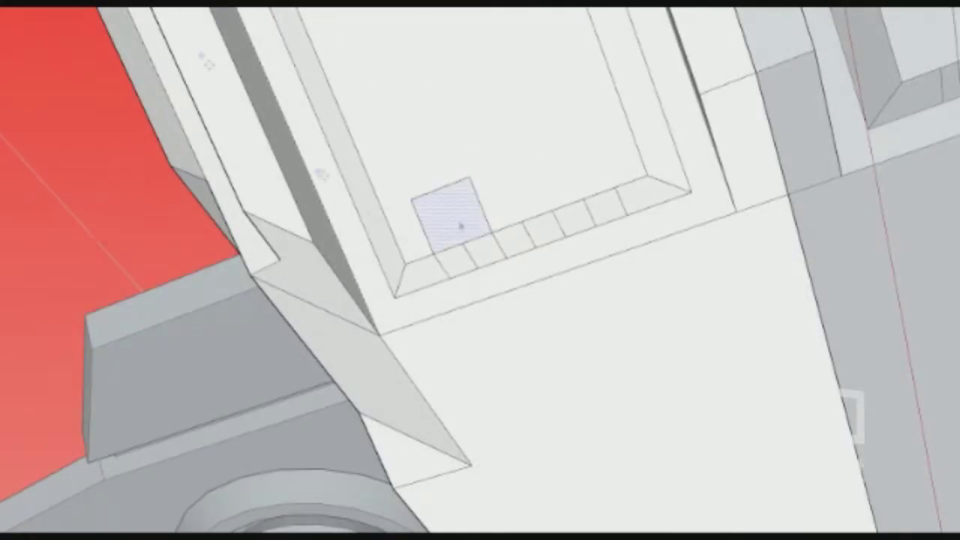
- Copy the raised square block further along the recess strip, then select the left block
left_click_drag(460, 227, 584, 179, "ctrl")
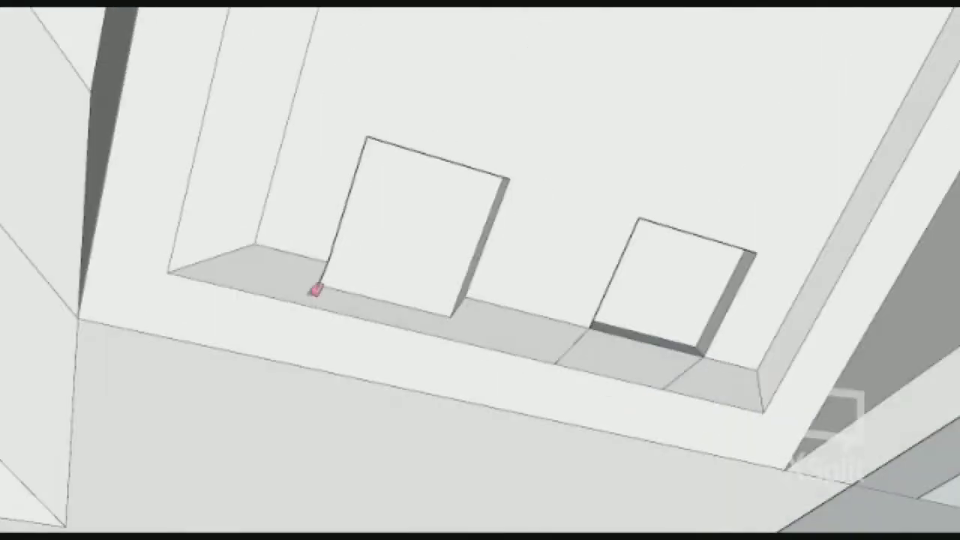
key("space")
left_click(432, 302)
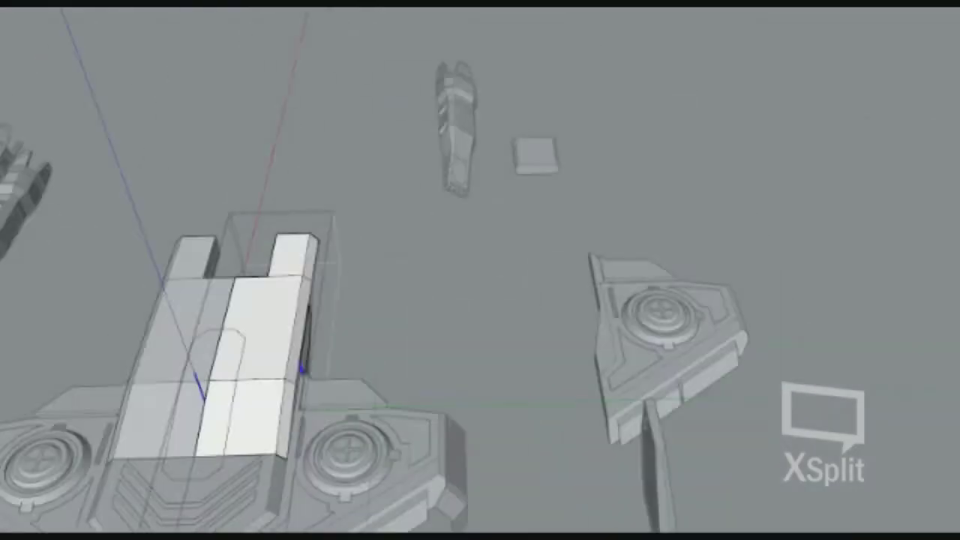
- Draw an edge across the octagonal inset panel's corner to form a small triangular face
key("space")
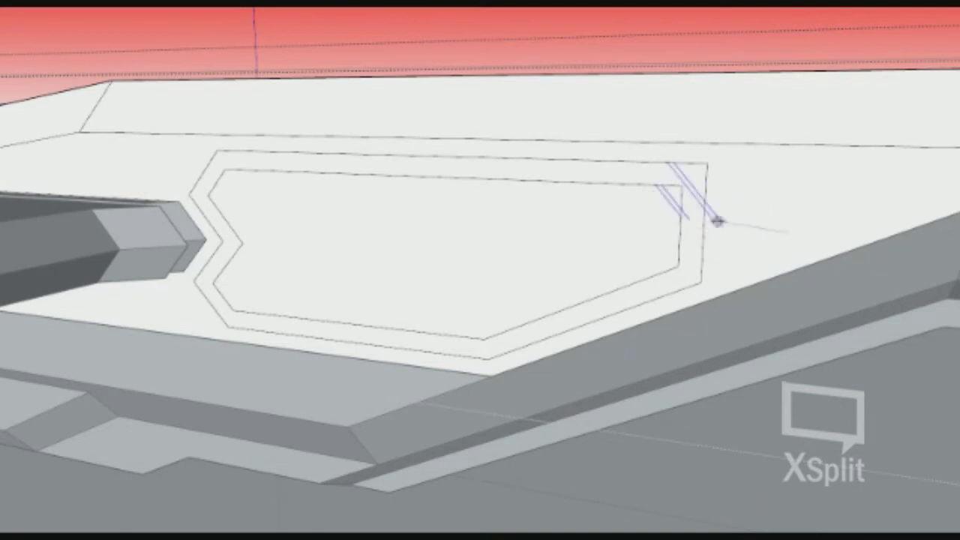
scroll(645, 187, "up", 2)
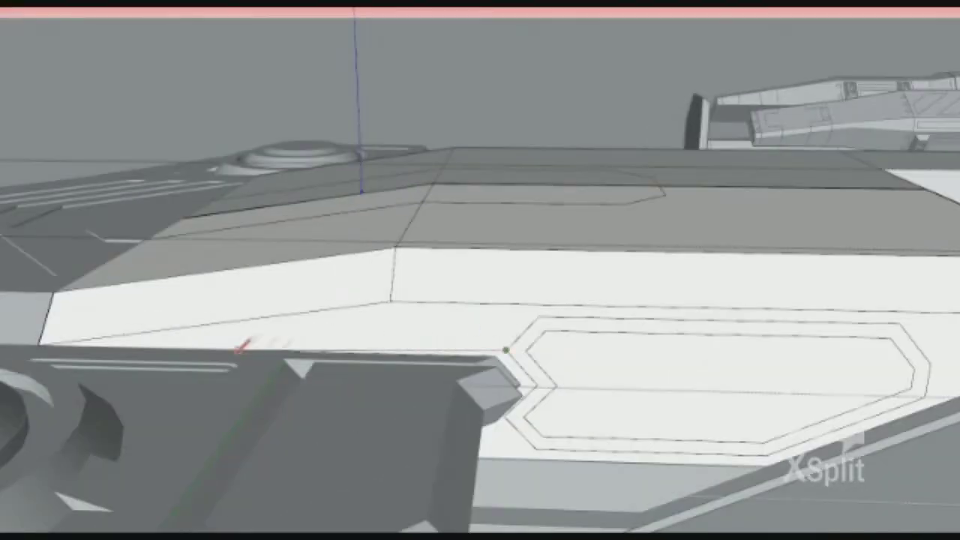
left_click(290, 350)
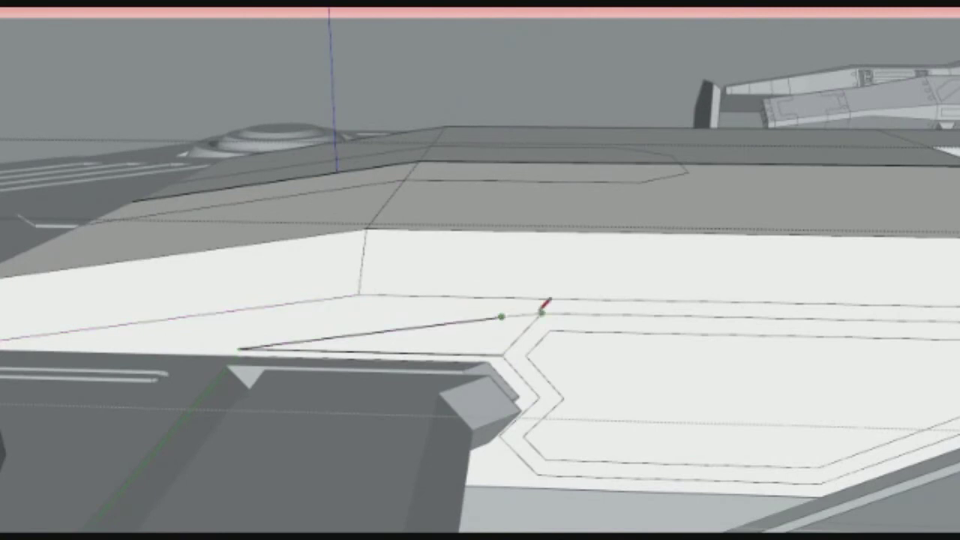
scroll(545, 303, "up", 2)
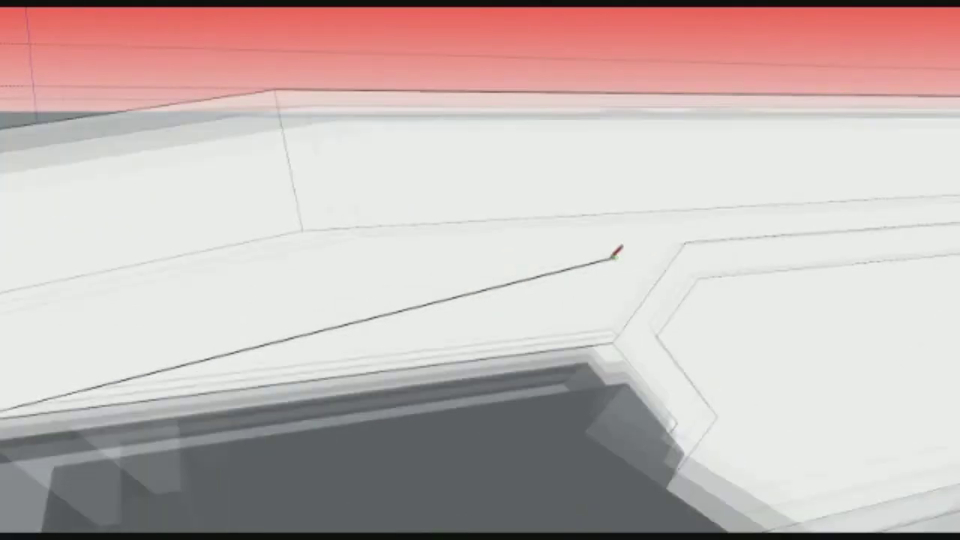
scroll(724, 217, "up", 3)
scroll(678, 239, "up", 2)
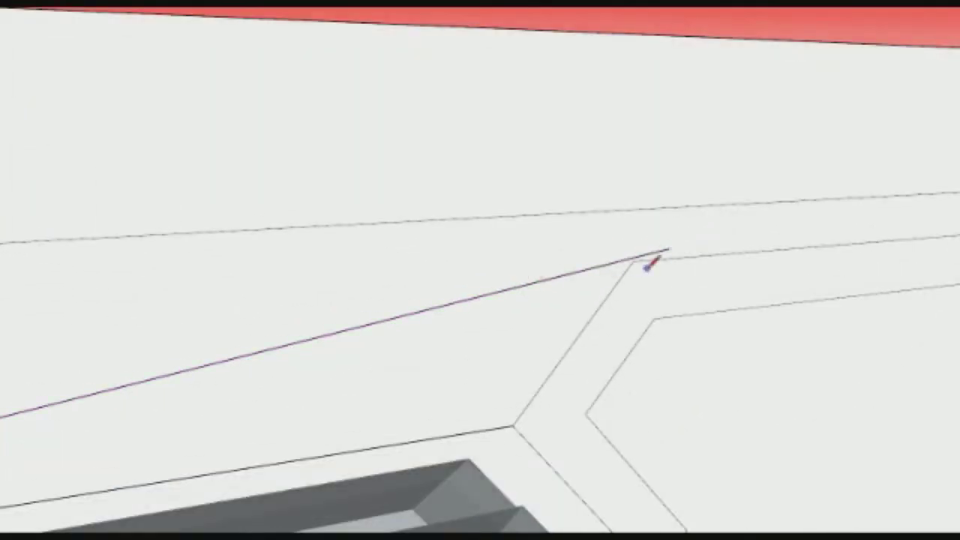
scroll(647, 264, "up", 2)
scroll(658, 240, "down", 3)
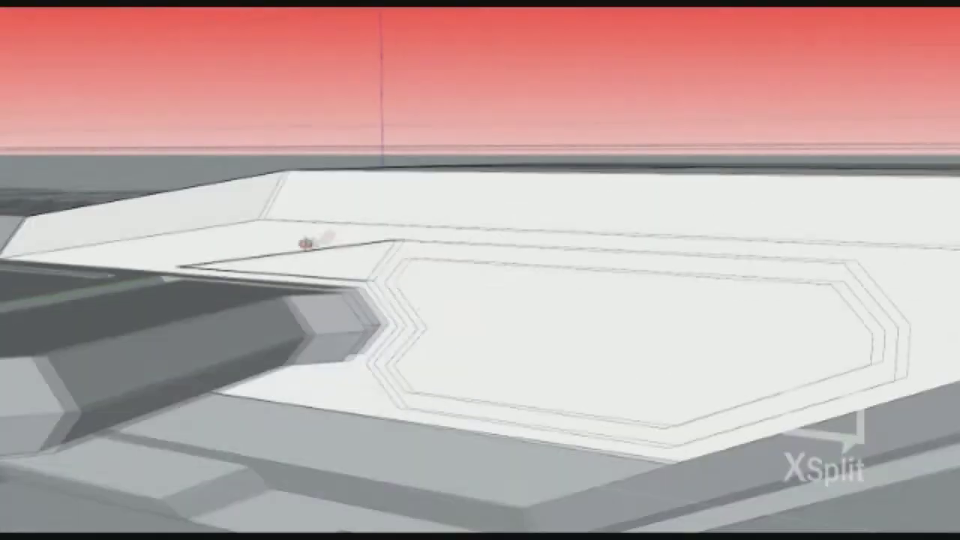
scroll(383, 229, "up", 2)
left_click(306, 347)
- Select the octagonal border face, then the inner panel face
left_click(707, 315)
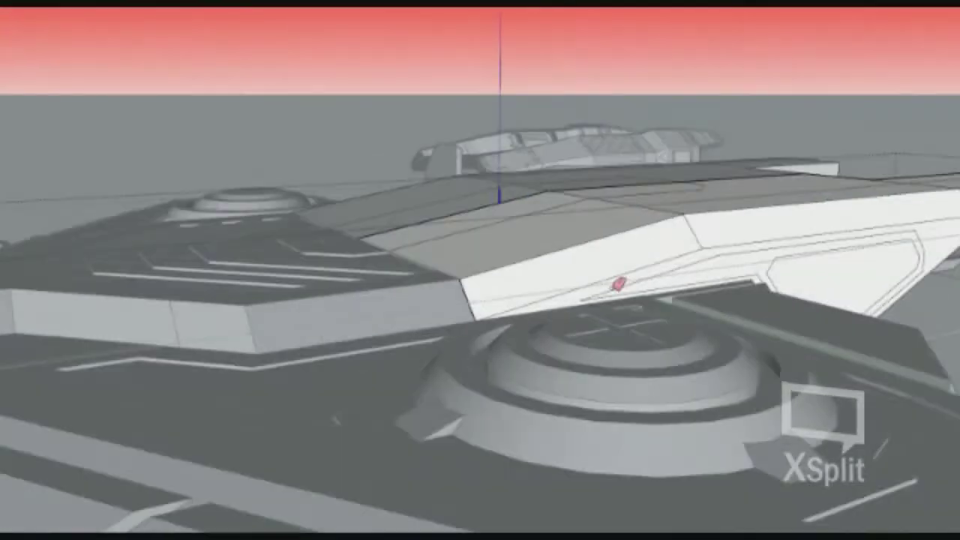
scroll(534, 318, "up", 2)
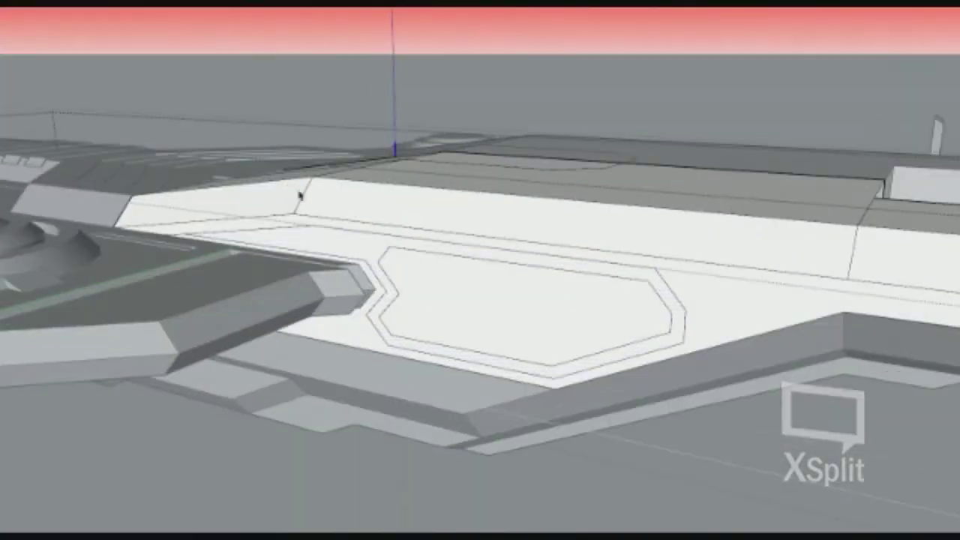
left_click(347, 233)
scroll(347, 233, "down", 1)
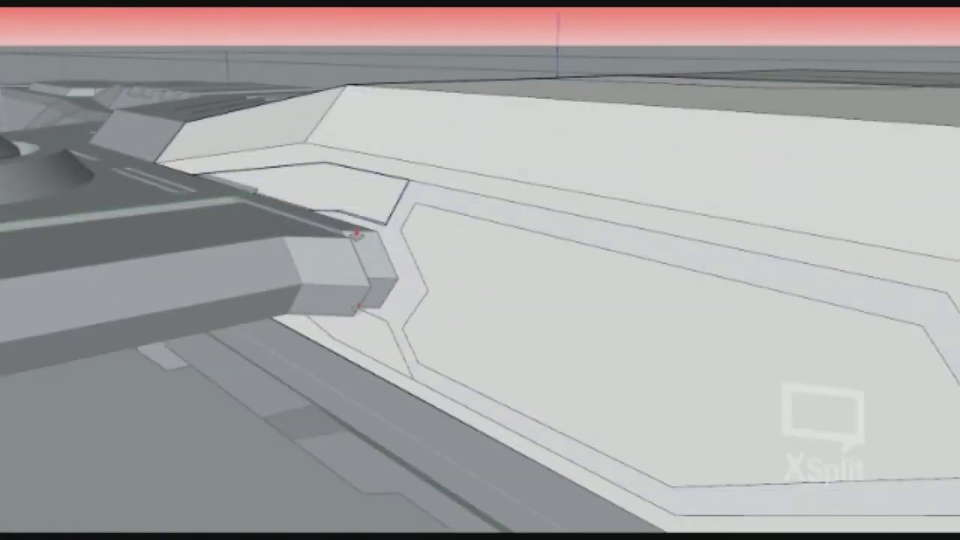
left_click(424, 217)
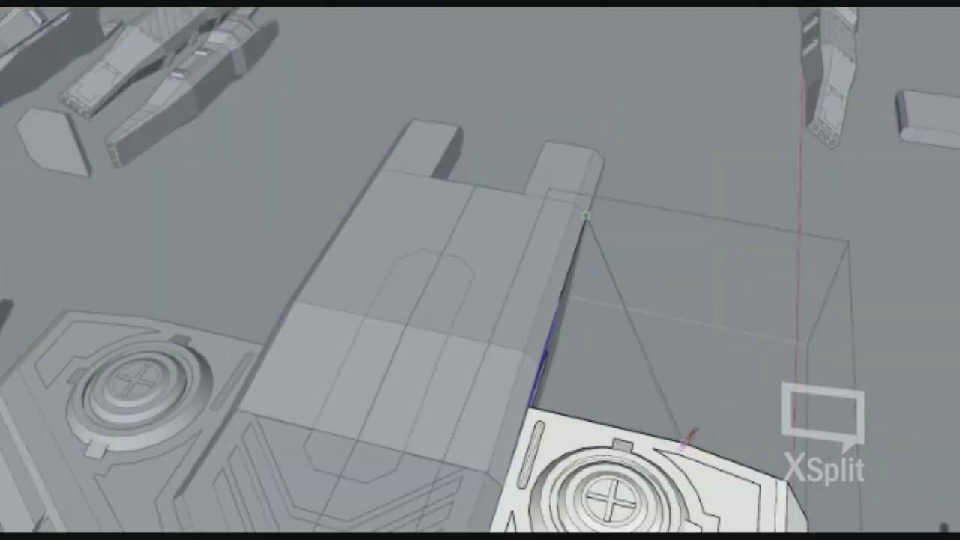
- Orbit around the ship to inspect the two-part rectangle beside the fuselage
middle_click_drag(592, 303, 448, 423)
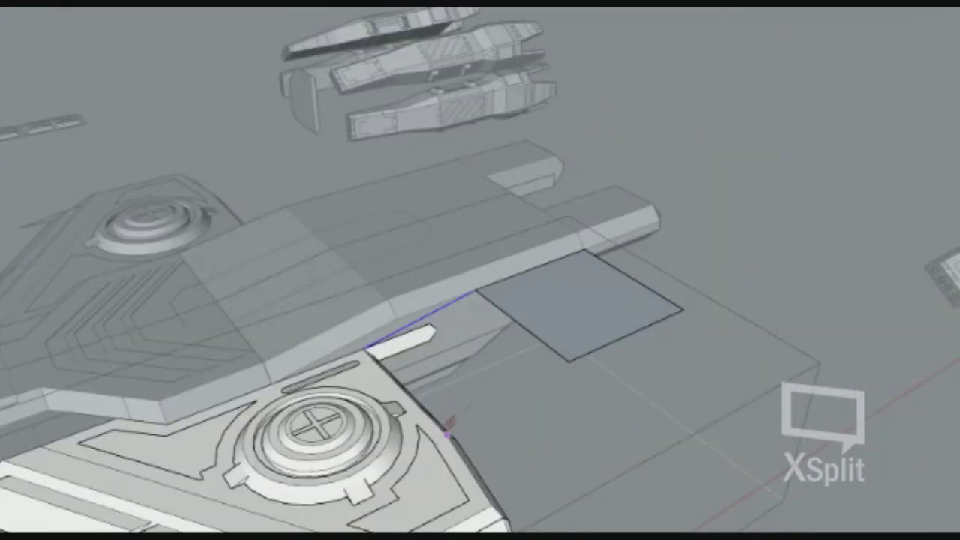
middle_click_drag(558, 296, 411, 264)
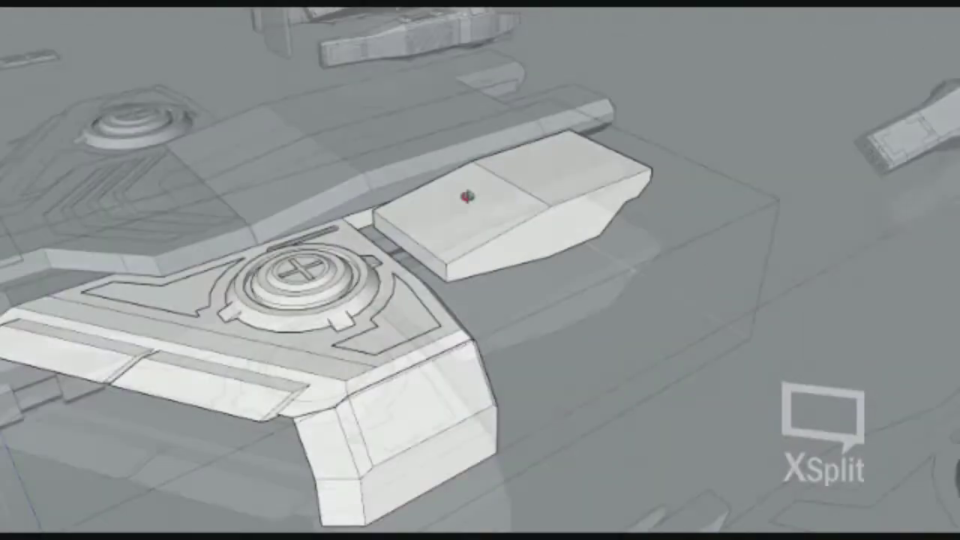
middle_click_drag(466, 196, 592, 442)
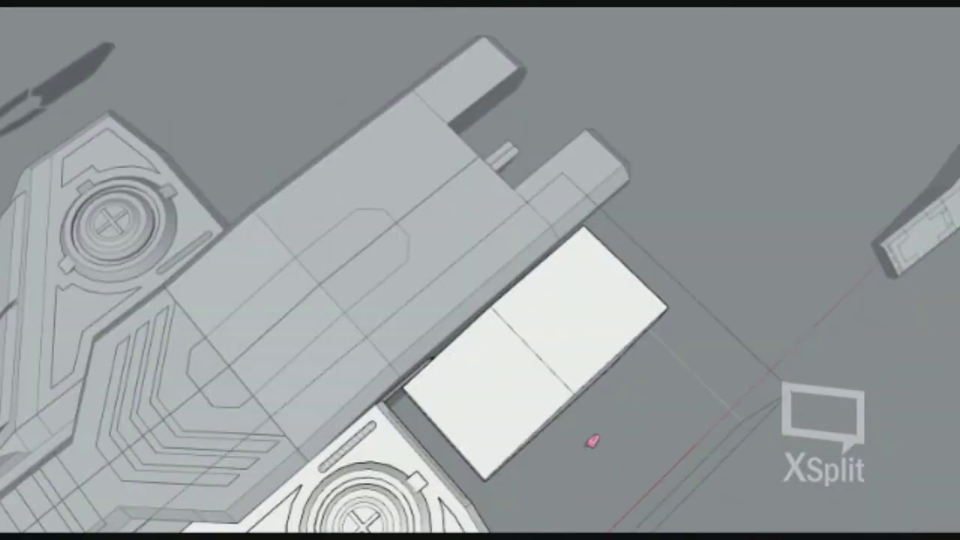
middle_click_drag(592, 443, 821, 317)
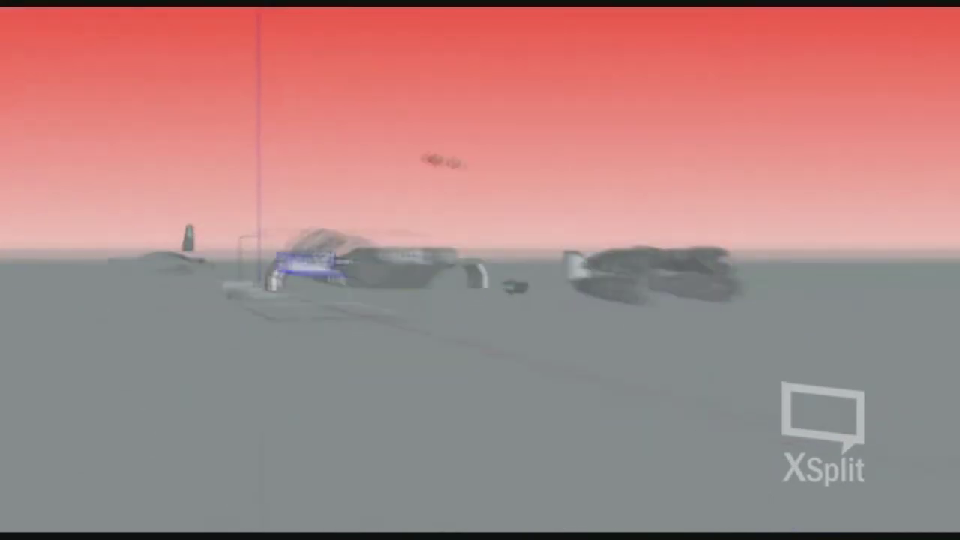
key("KP_7")
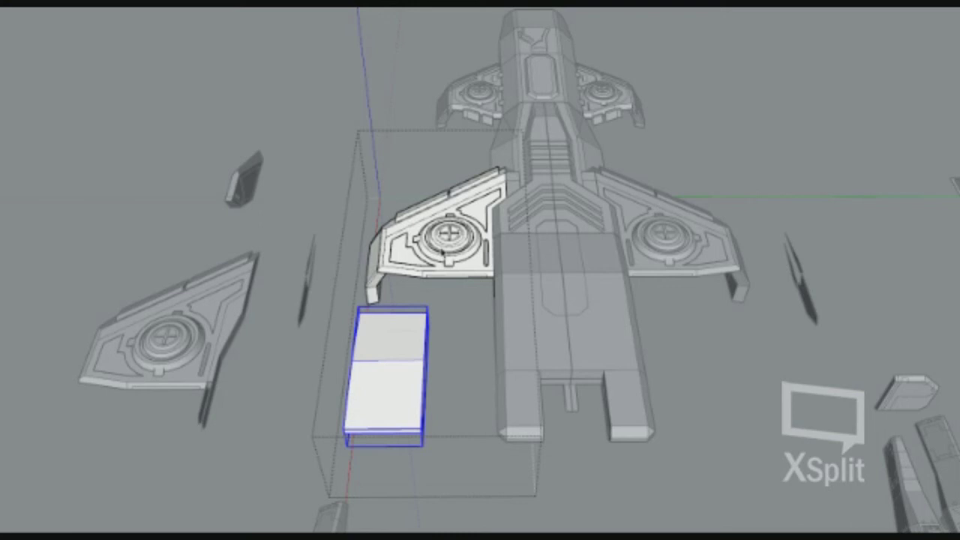
mouse_move(442, 250)
middle_mouse_down()
mouse_move(414, 158)
mouse_move(213, 225)
mouse_move(439, 261)
mouse_move(610, 488)
mouse_move(294, 280)
mouse_move(336, 157)
middle_mouse_up()
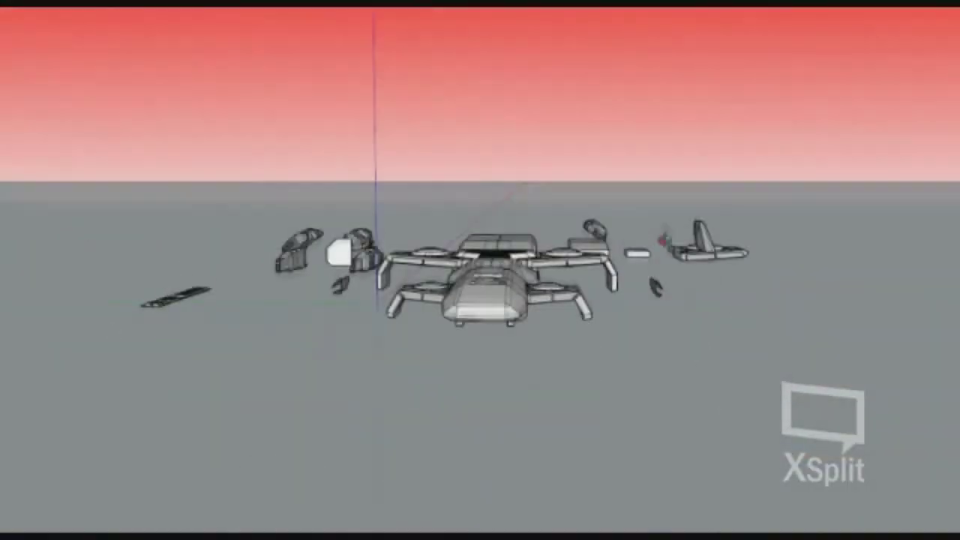
middle_click_drag(663, 240, 665, 426)
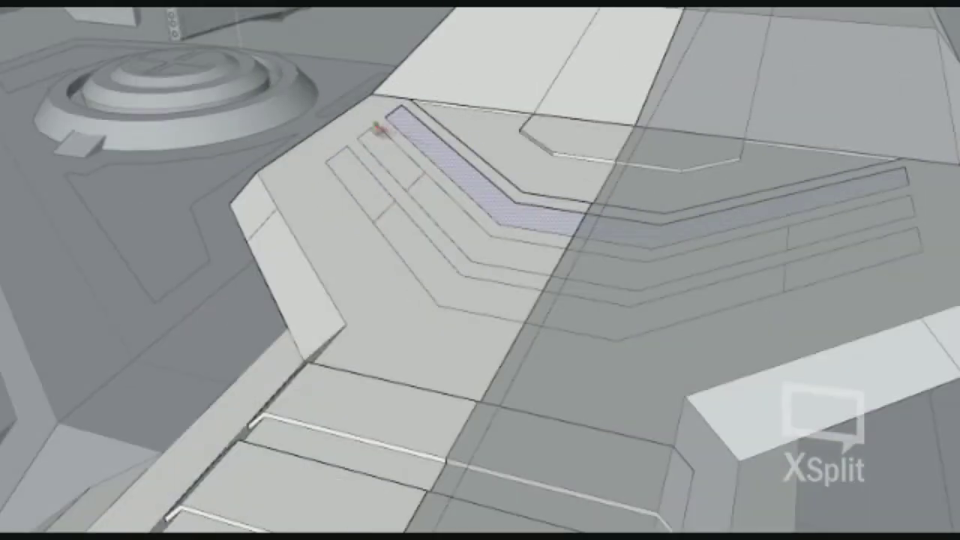
- Select the grooved strip on the panel, then the new solid side block
left_click(448, 150)
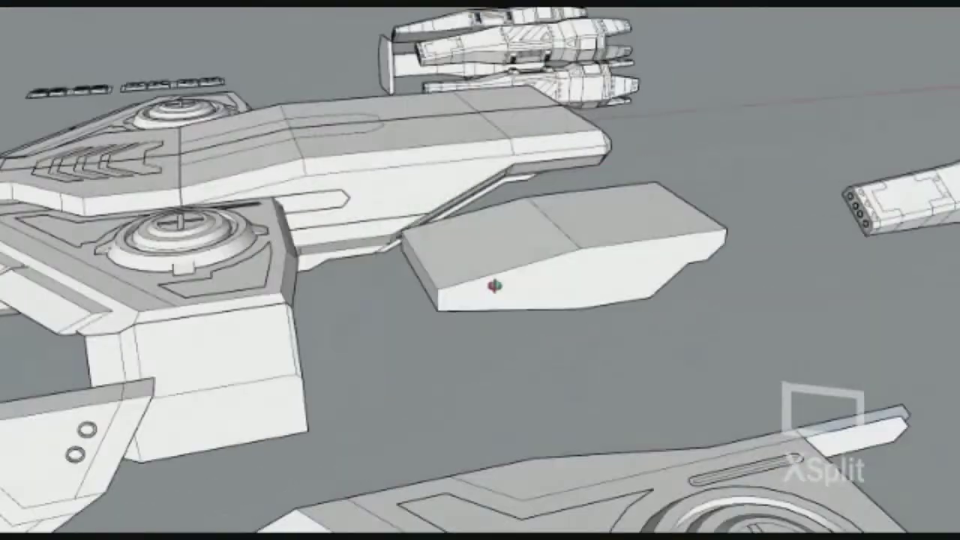
left_click(572, 251)
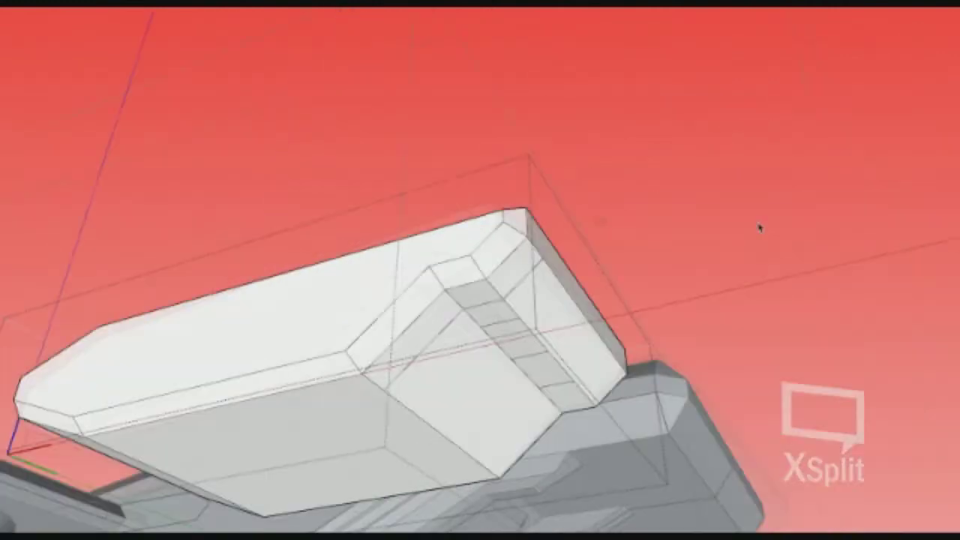
- Select a face strip on the side block and orbit underneath to check the block's fit
left_click(334, 352)
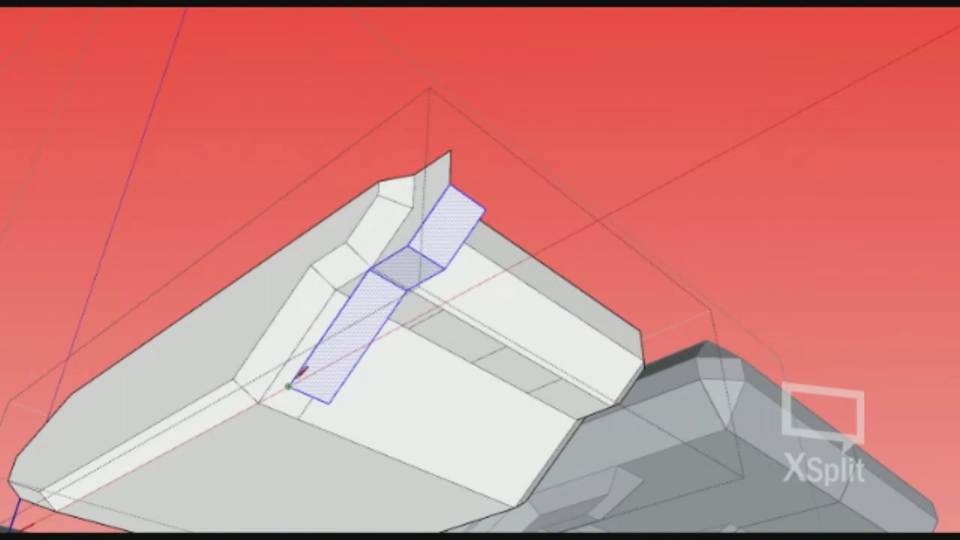
middle_click_drag(300, 371, 327, 203)
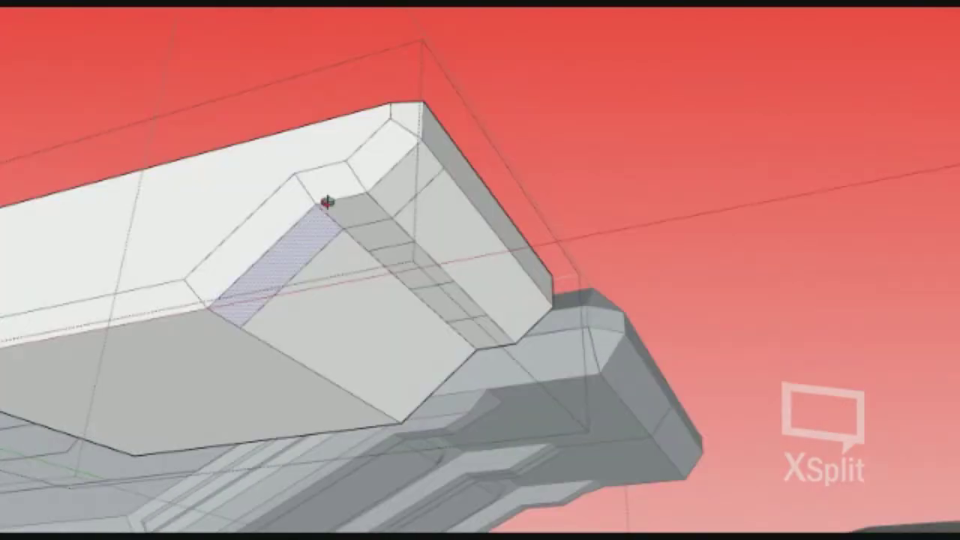
mouse_move(213, 96)
middle_mouse_down()
mouse_move(496, 141)
mouse_move(465, 145)
middle_mouse_up()
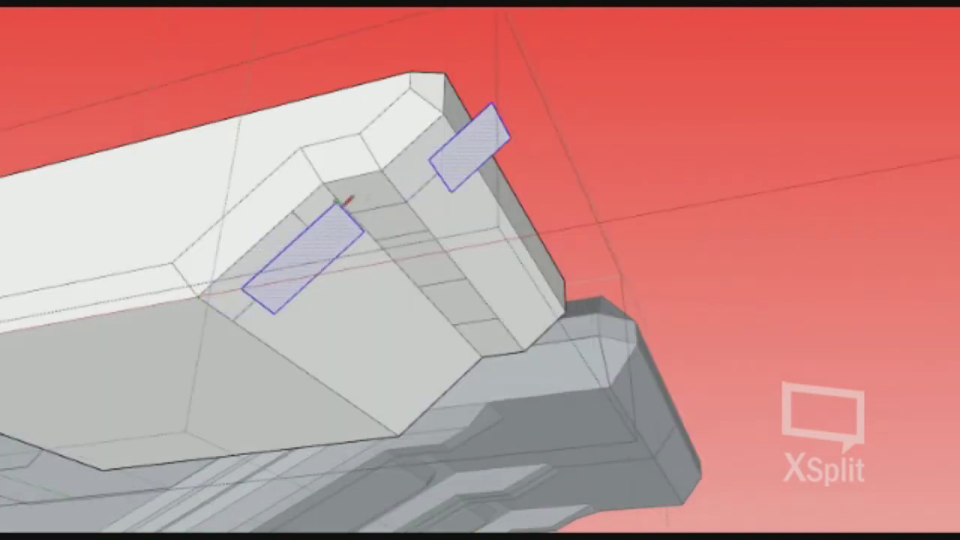
middle_click_drag(418, 182, 421, 300)
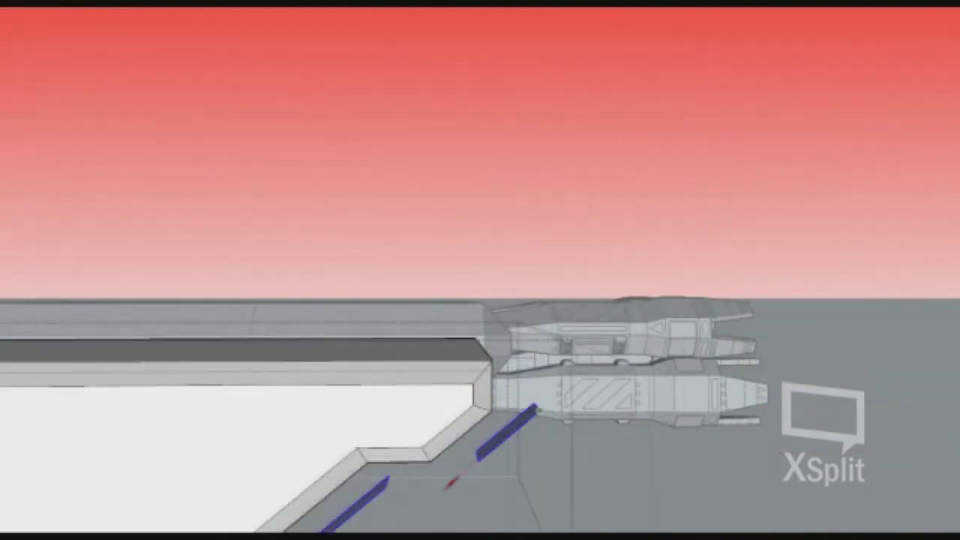
middle_click_drag(448, 484, 322, 318)
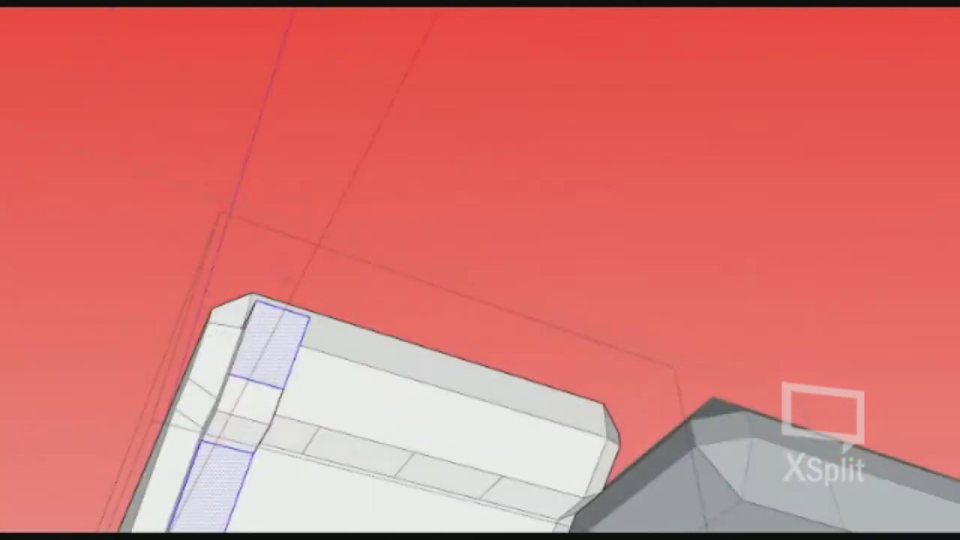
middle_click_drag(358, 348, 231, 445)
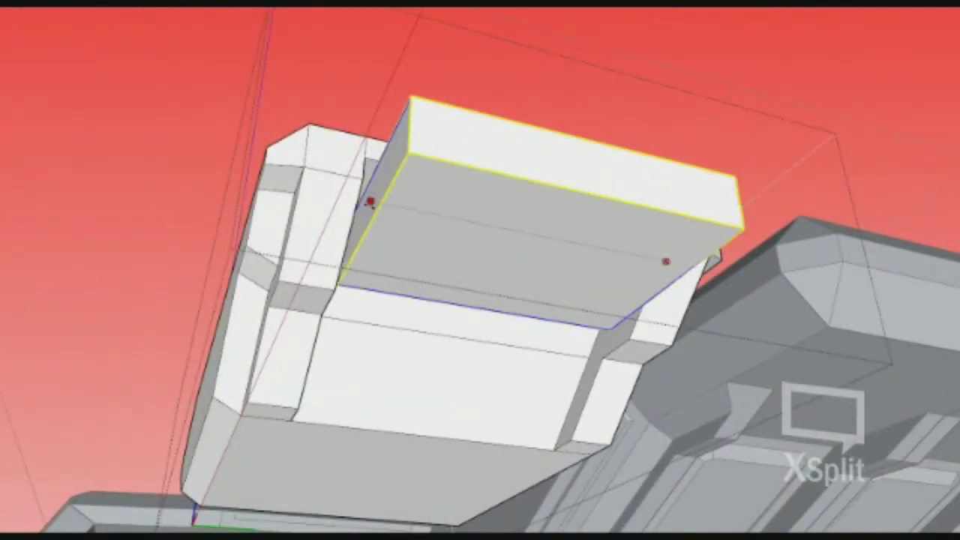
middle_click_drag(373, 214, 328, 245)
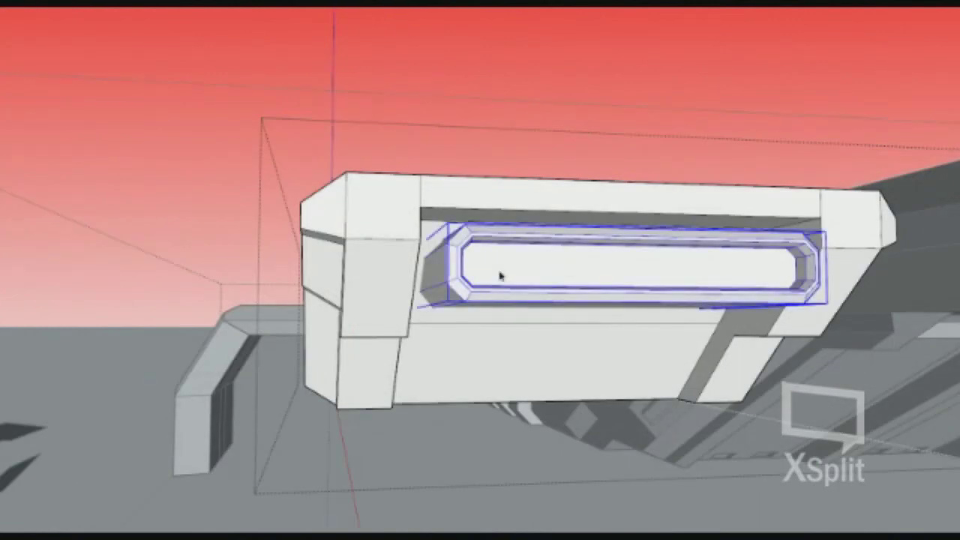
- Select the recessed beveled inner panel inside the side-block slot
left_click(500, 277)
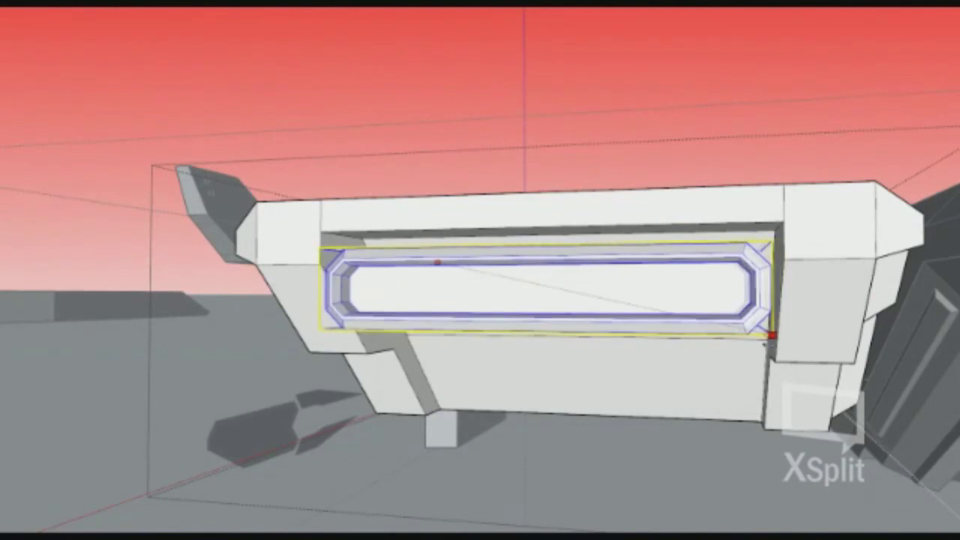